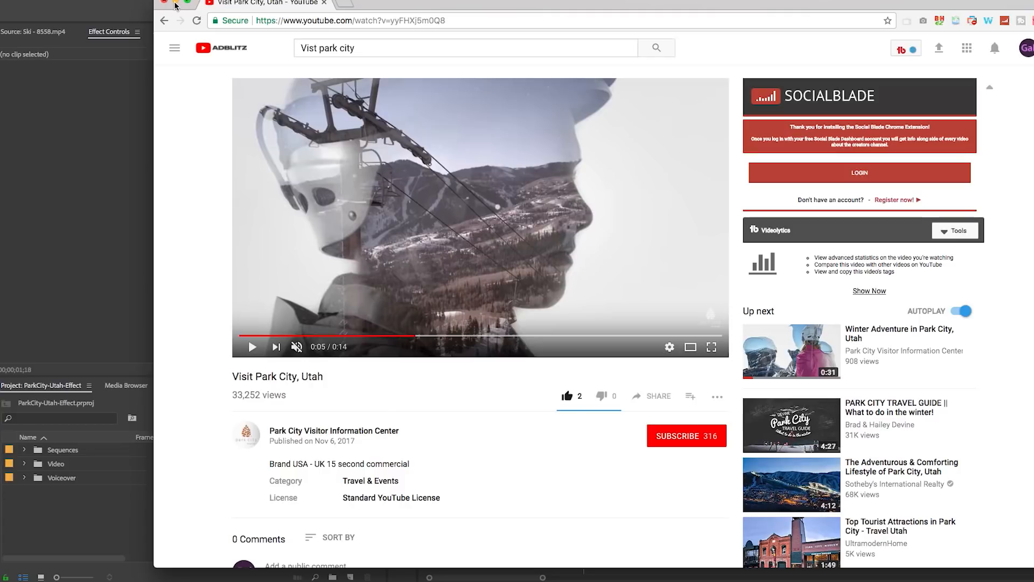
Switch to Premiere Pro and play woman-ski-green-screen.mov from the start of the Tutorial sequence
left_click(176, 4)
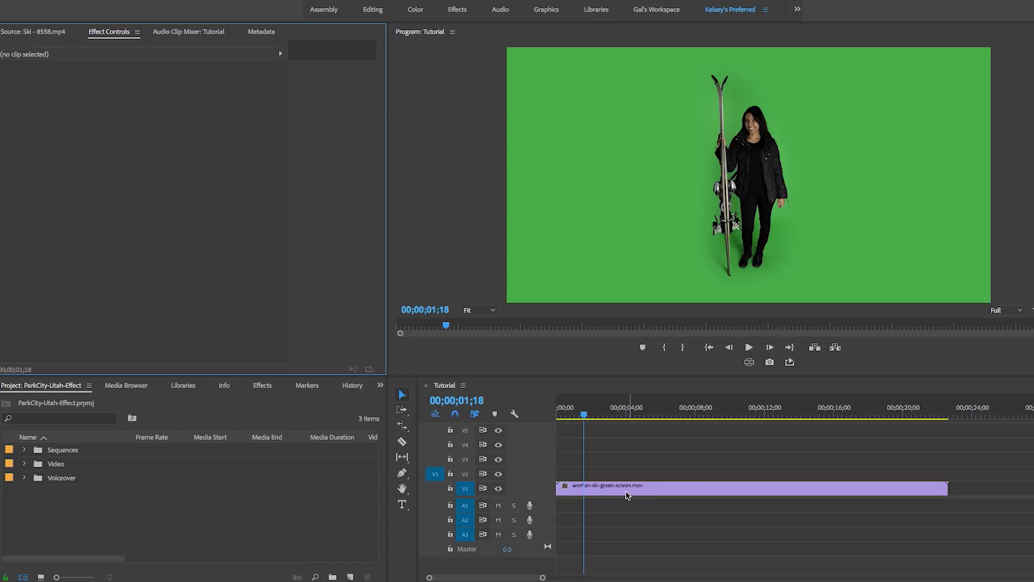
left_click_drag(576, 412, 545, 411)
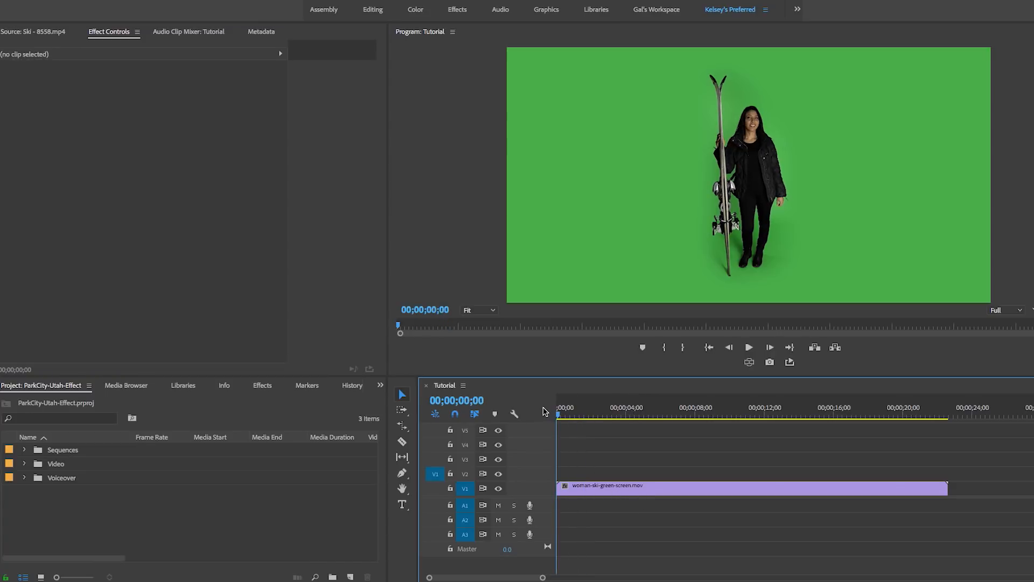
key("space")
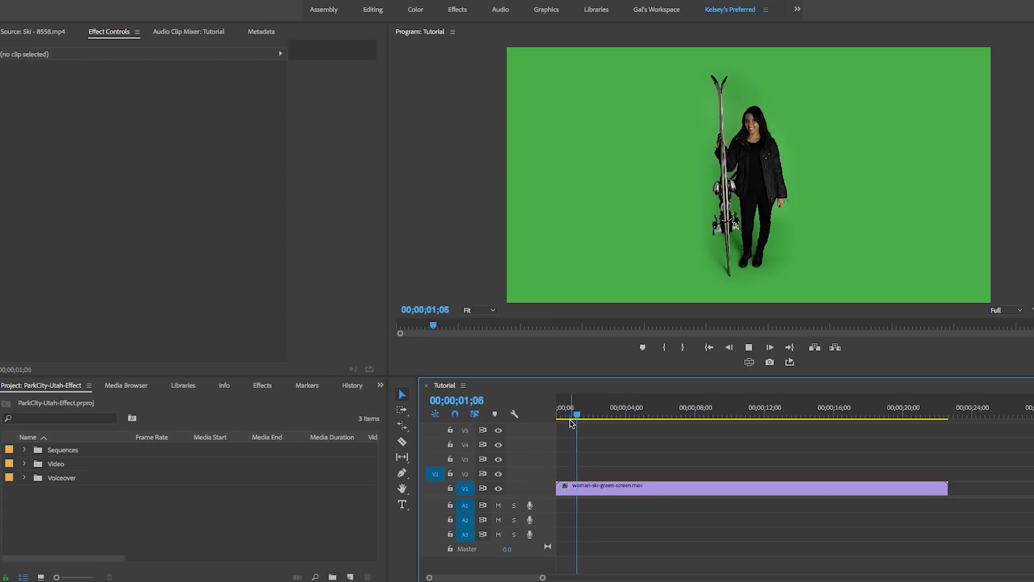
key("space")
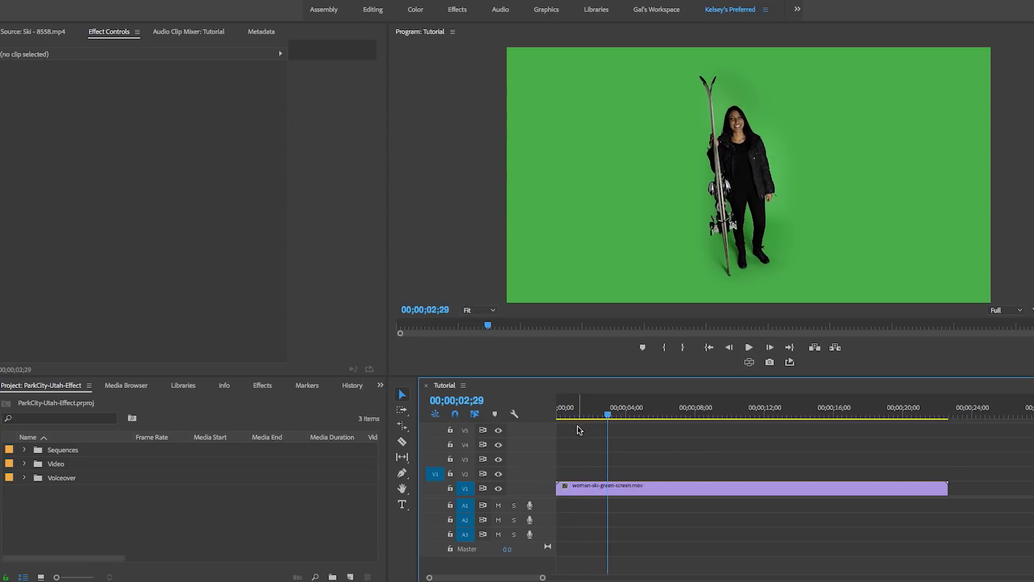
Enlarge the green-screen clip to a scale of 220 and lower it in the frame to a vertical position of 1361
left_click(628, 489)
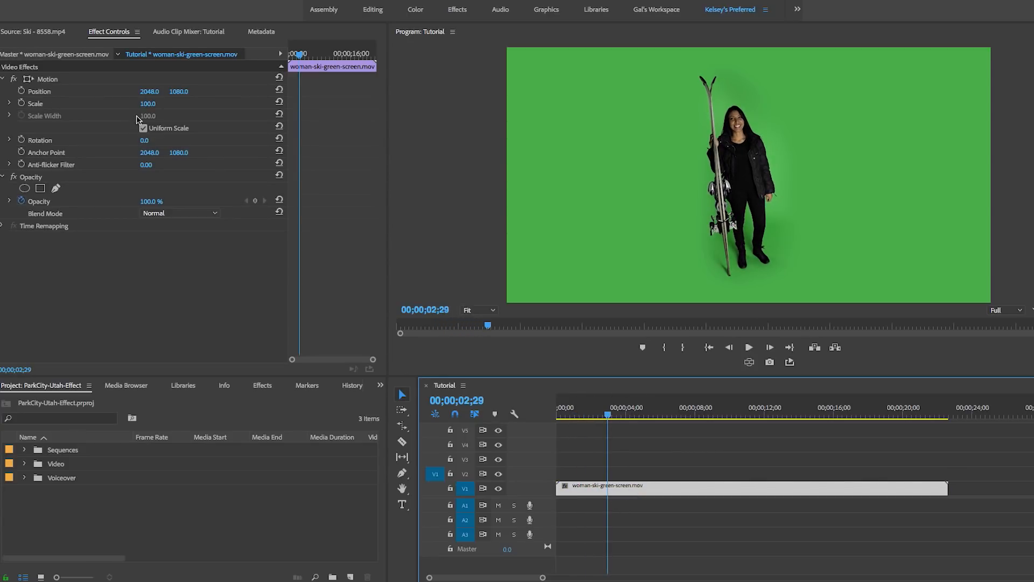
left_click(148, 103)
type("220")
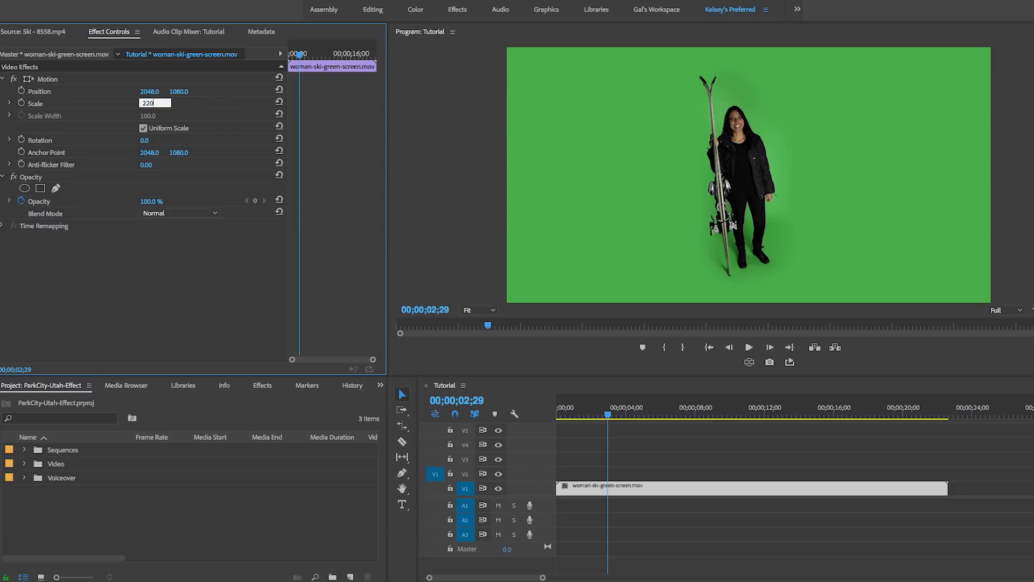
key("Return")
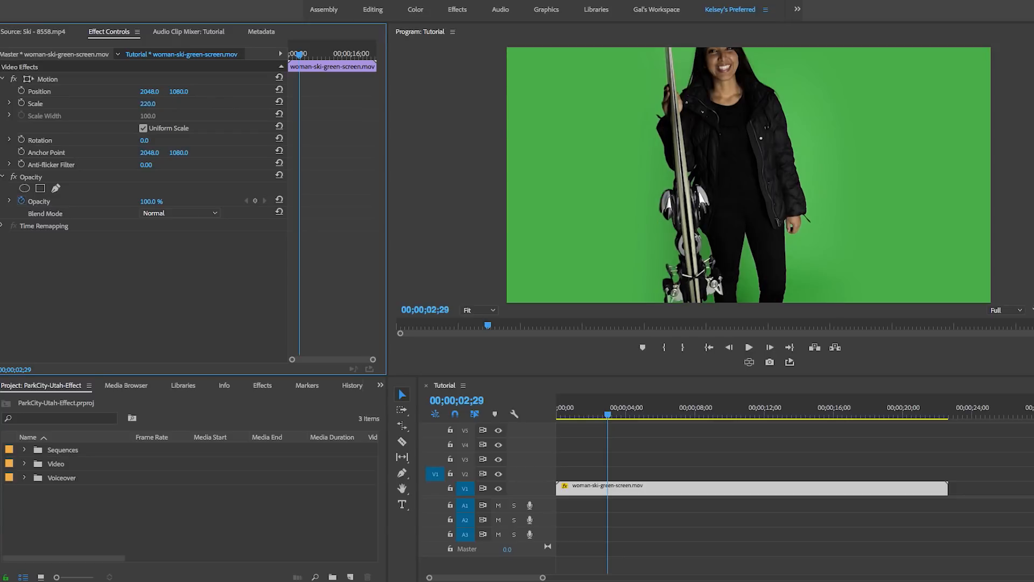
left_click_drag(180, 91, 331, 91)
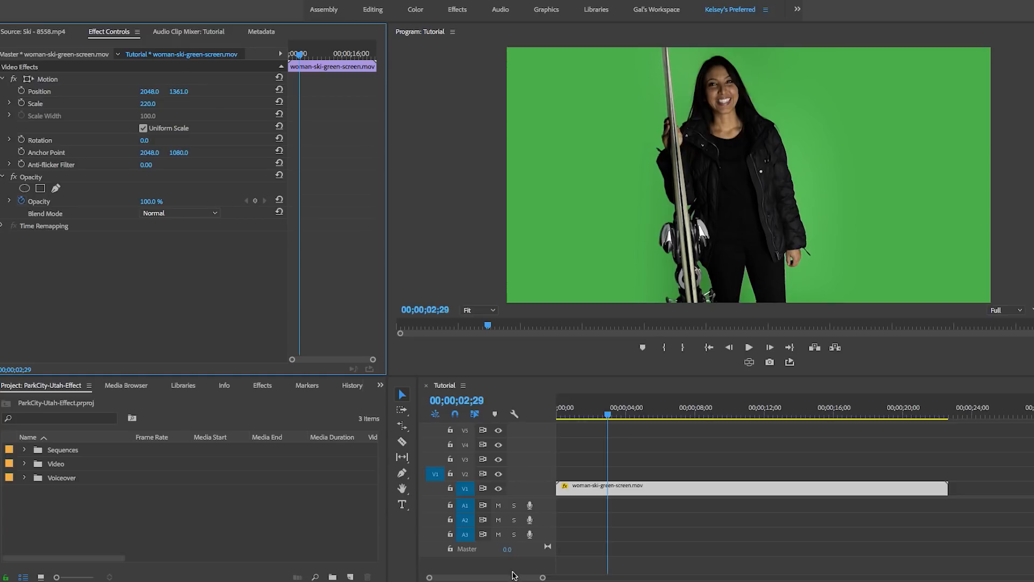
Preview the enlarged clip from the start, and slow it to 50.97% speed with the Rate Stretch tool
left_click_drag(543, 578, 621, 578)
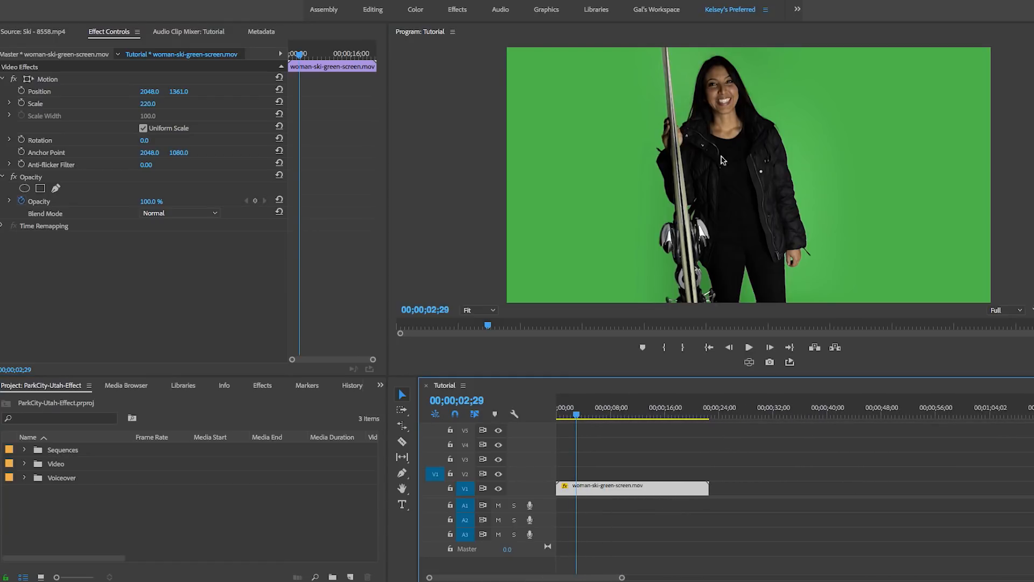
left_click_drag(578, 414, 541, 415)
key("space")
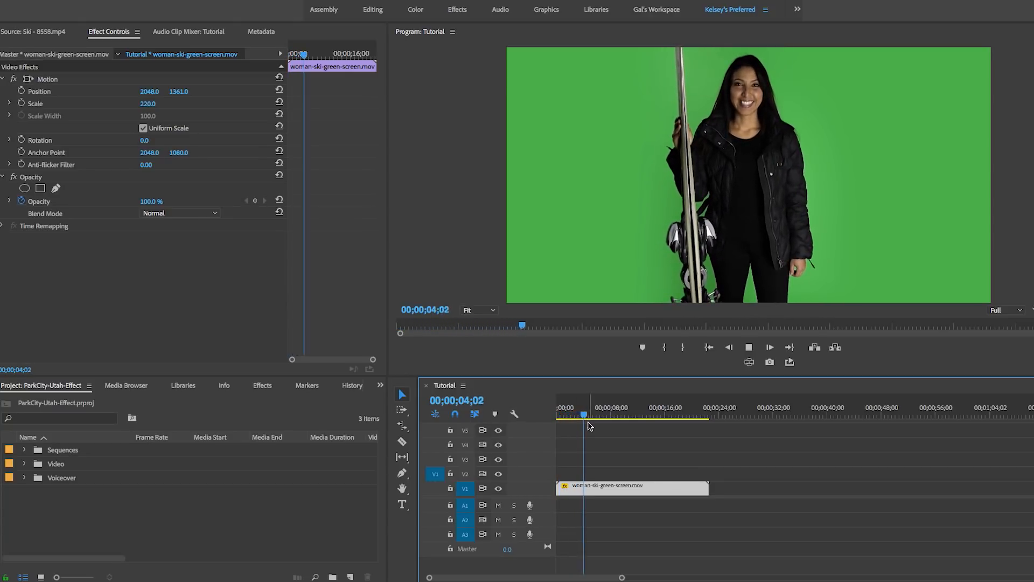
key("space")
key("r")
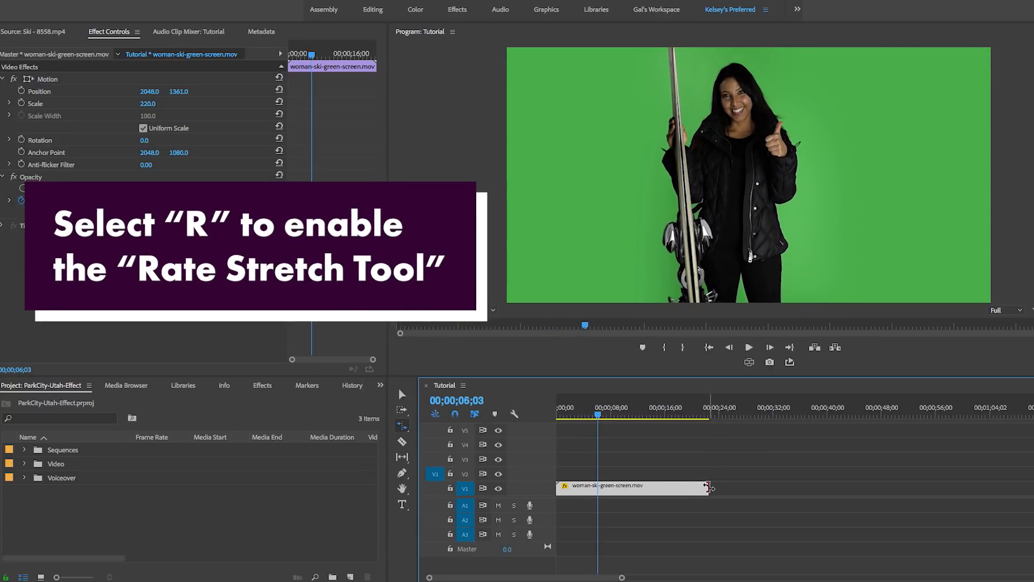
left_click_drag(707, 488, 750, 488)
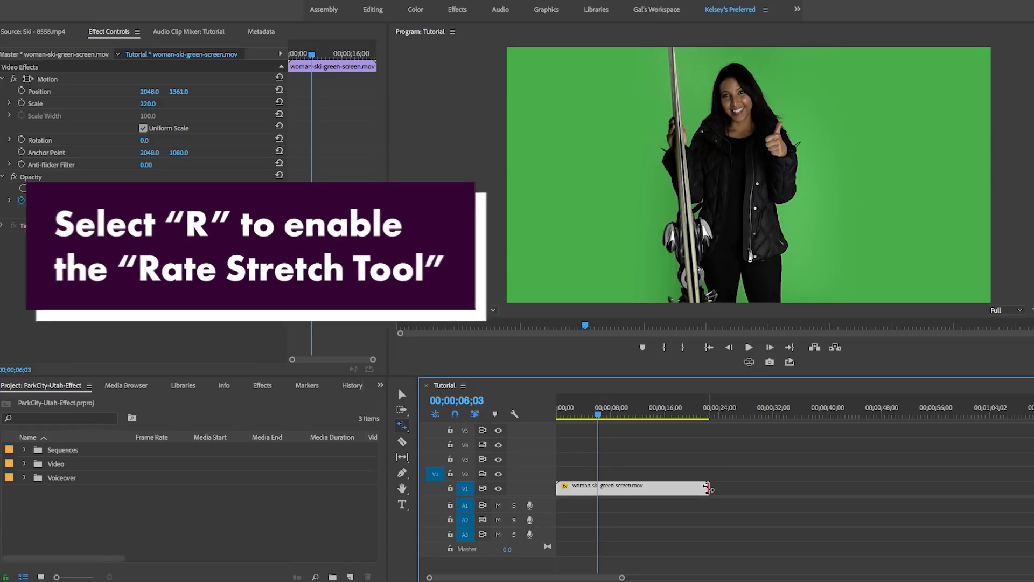
left_click_drag(765, 411, 976, 408)
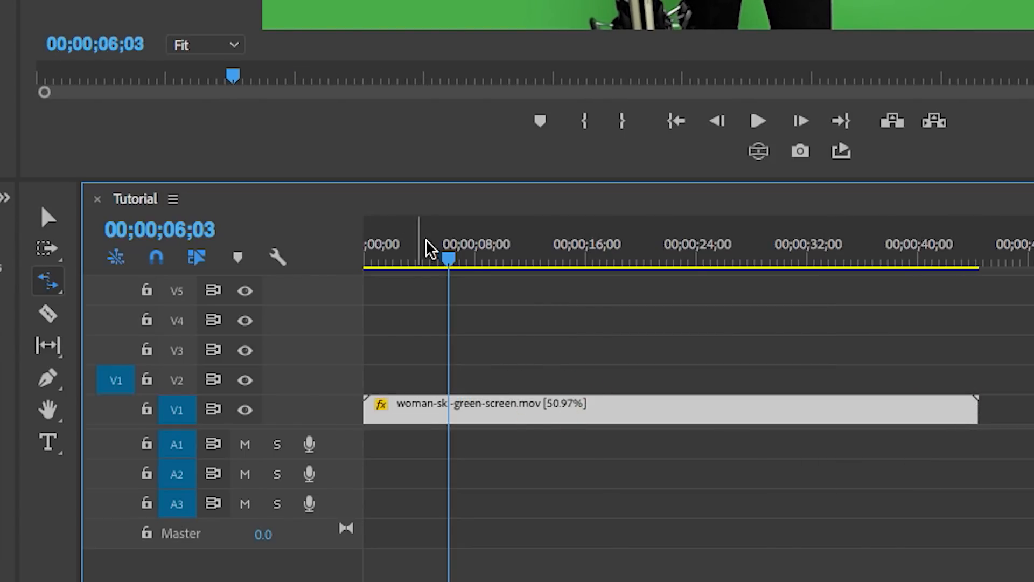
Split the slowed green-screen clip at 00;00;04;00 and delete everything after the cut
left_click_drag(418, 242, 338, 253)
key("space")
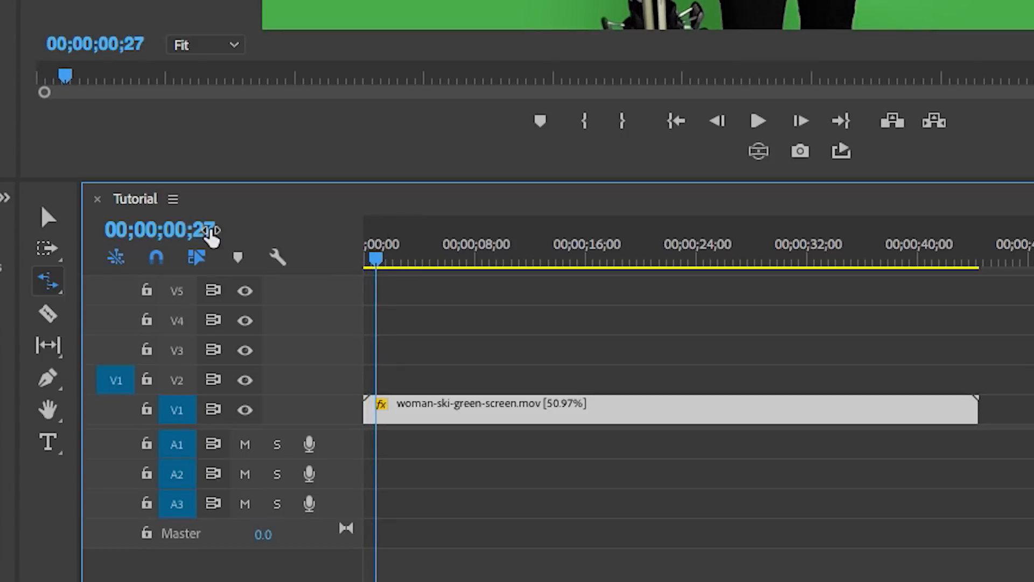
left_click(208, 231)
type("4:00")
key("Return")
key("c")
left_click(419, 409)
key("v")
left_click(463, 414)
key("Delete")
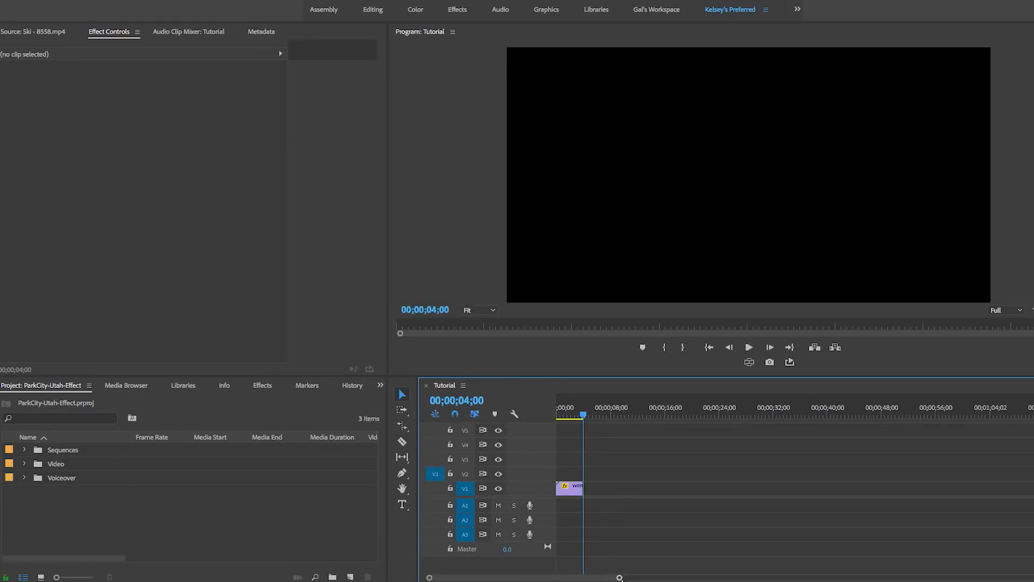
Apply the Ultra Key effect to the shortened clip and sample its green background as the key color
left_click_drag(619, 577, 515, 578)
left_click(262, 385)
left_click_drag(38, 487, 606, 489)
key("space")
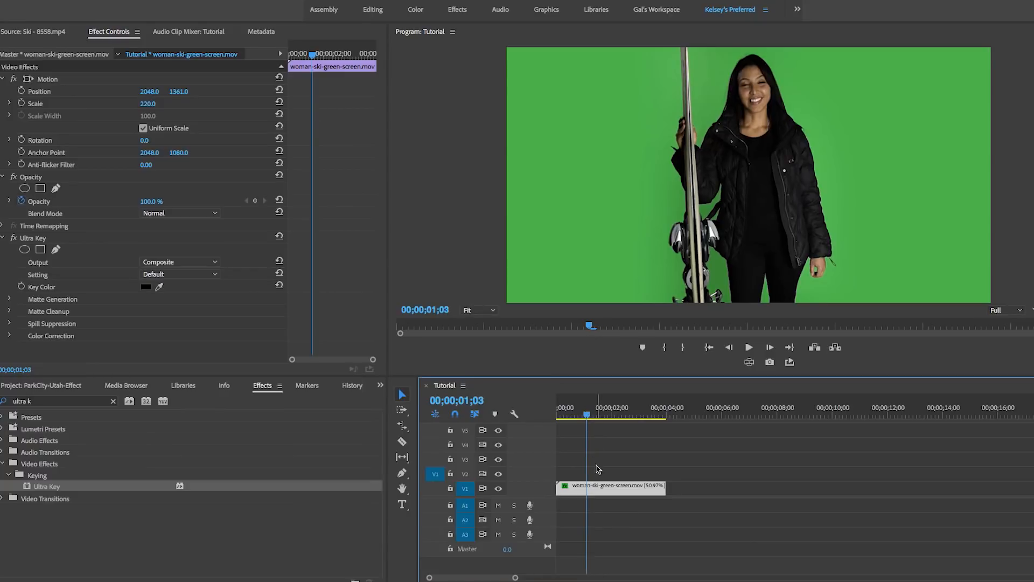
left_click(158, 287)
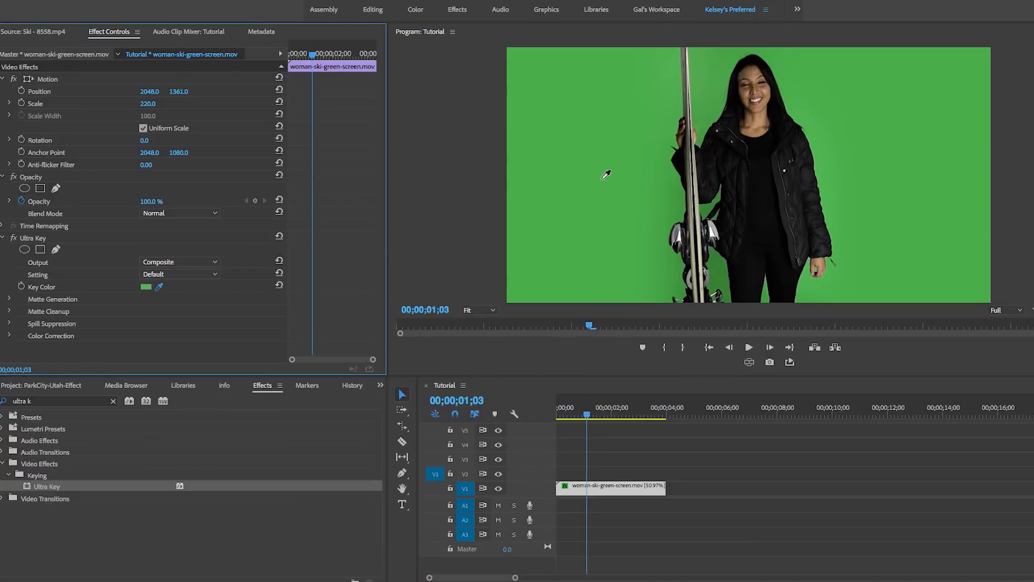
left_click(606, 174)
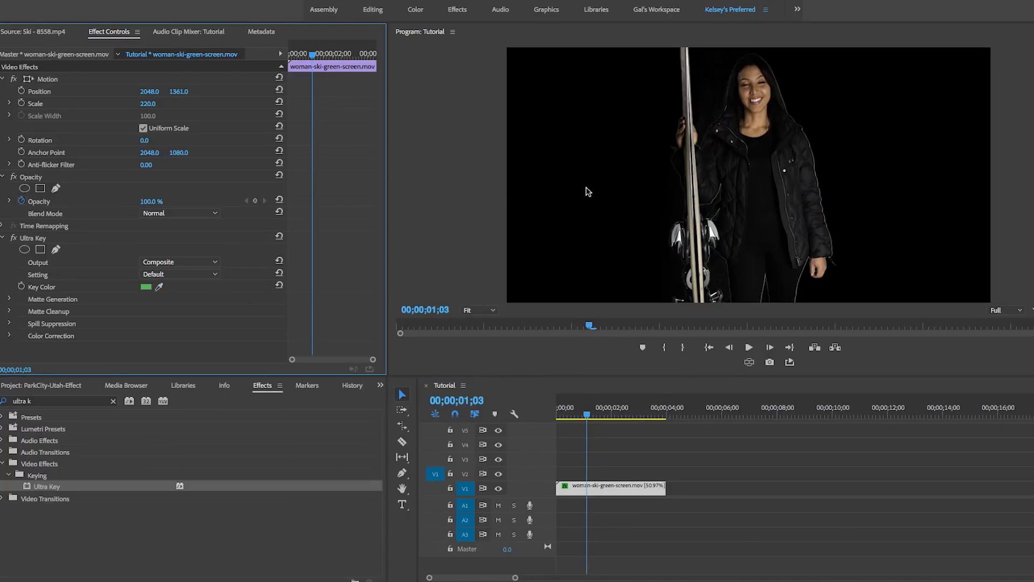
Show the Ultra Key output as Alpha Channel and set the Matte Generation Pedestal to 100
left_click(170, 259)
left_click(168, 276)
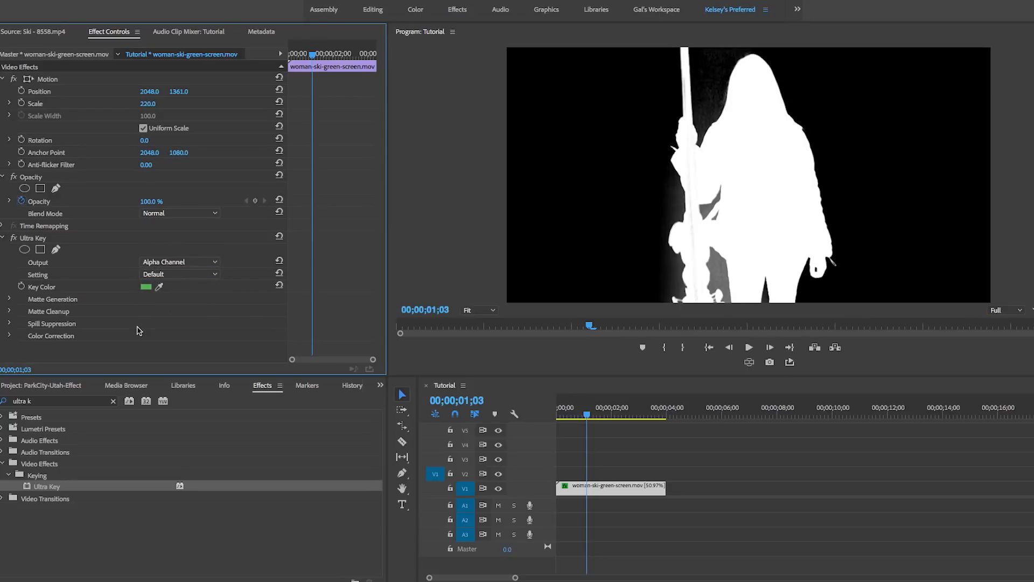
left_click(8, 298)
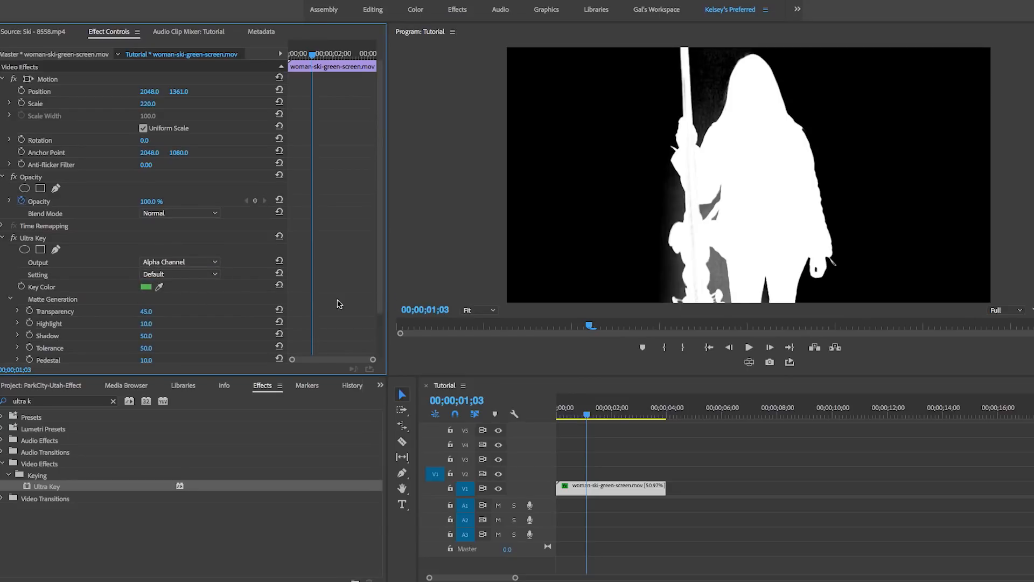
scroll(339, 303, "down", 2)
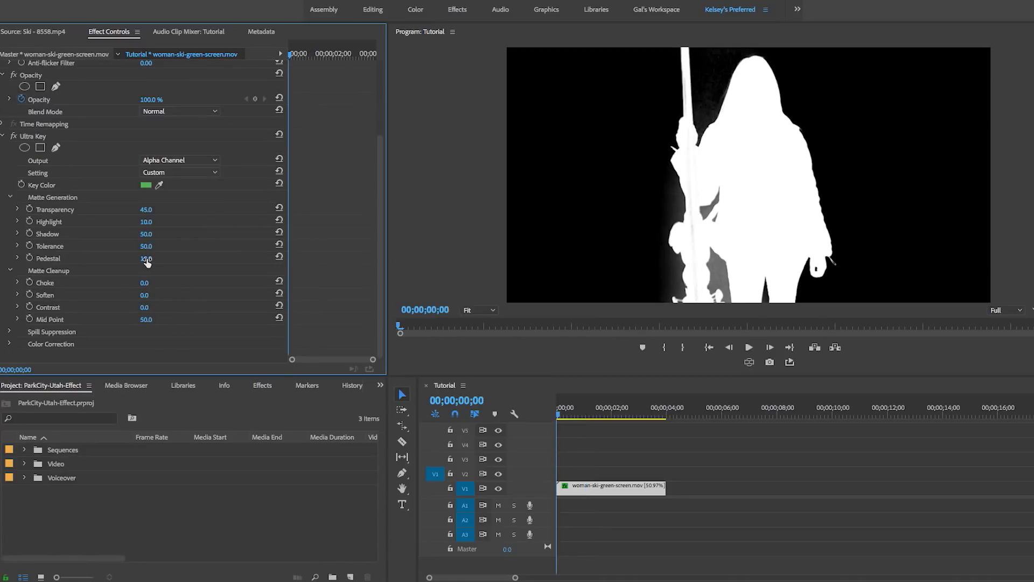
left_click(147, 259)
type("100")
key("Return")
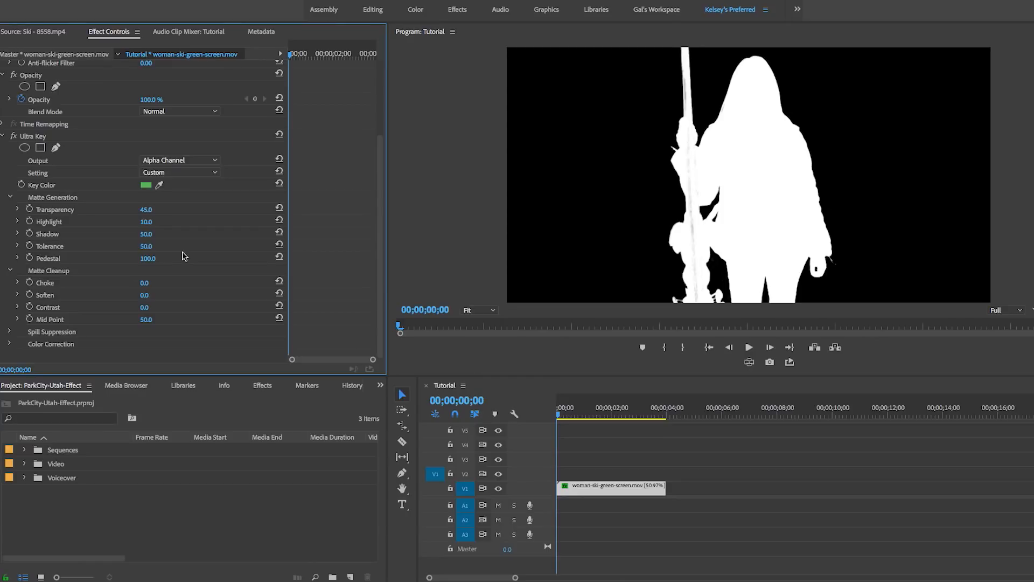
Set the Matte Generation Shadow to 51 and return the Ultra Key output to Composite
left_click(154, 234)
type("51")
key("Return")
left_click(173, 160)
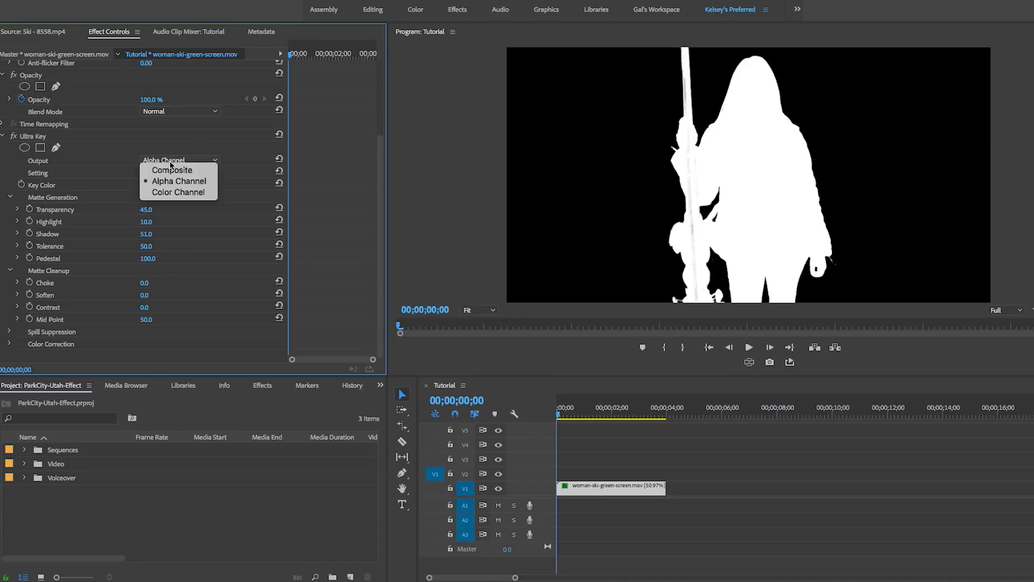
left_click(171, 170)
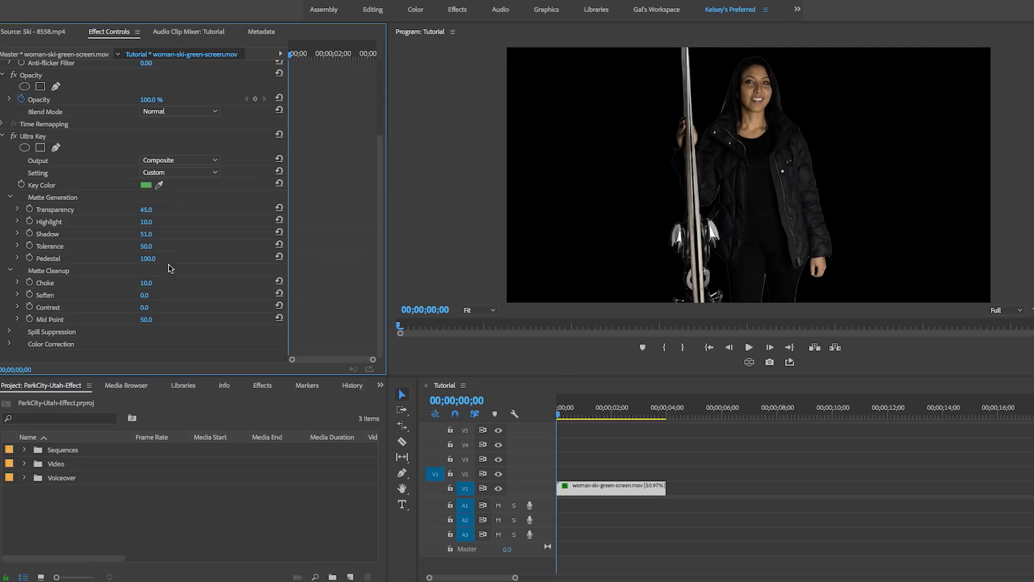
Set the Matte Cleanup Soften to 5 and play the keyed clip to check its edges
left_click(145, 294)
type("5")
key("Return")
key("space")
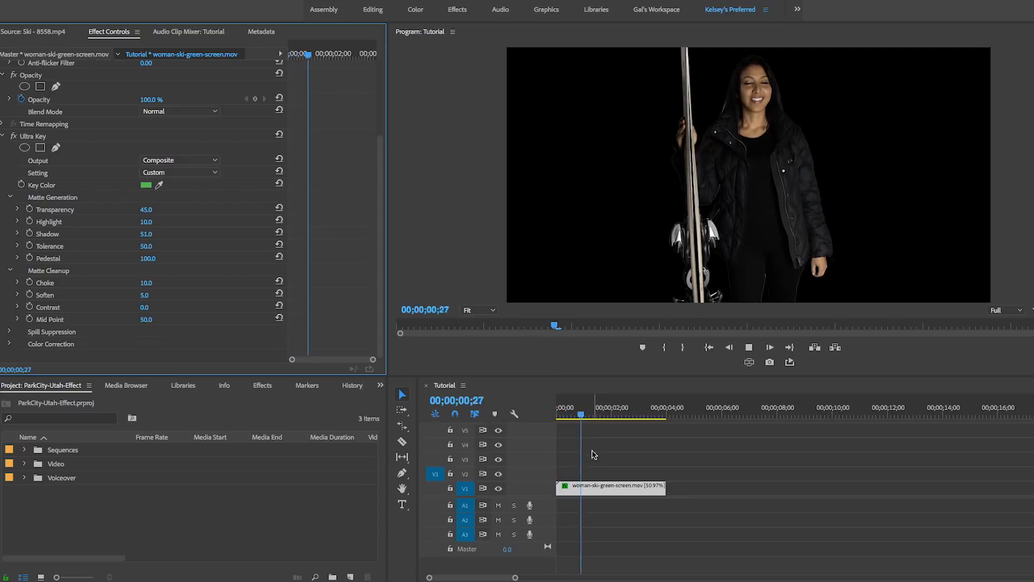
key("space")
left_click_drag(584, 407, 544, 415)
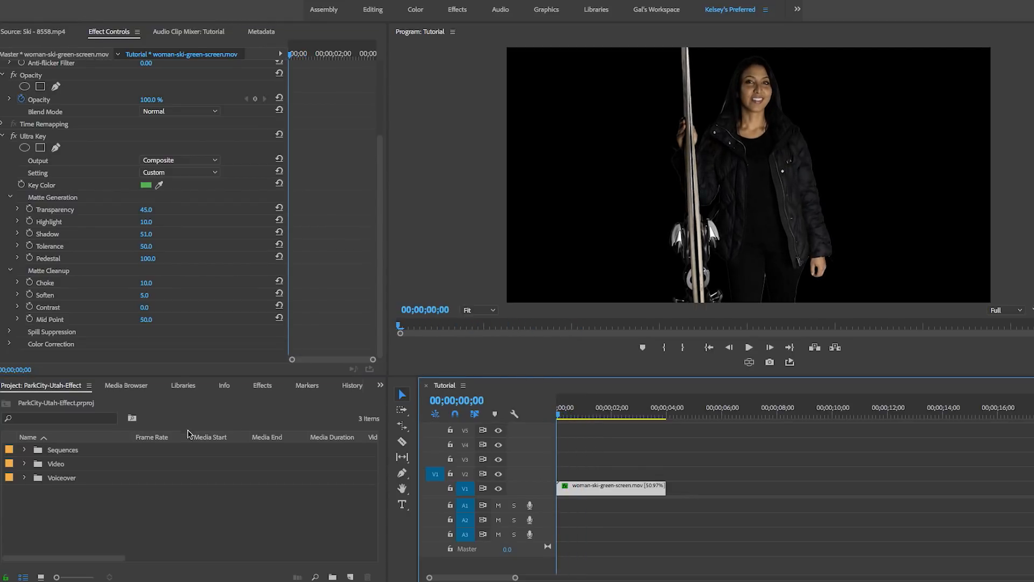
Create a color matte in off-white F1F1F1 with the default name Color Matte
left_click(349, 575)
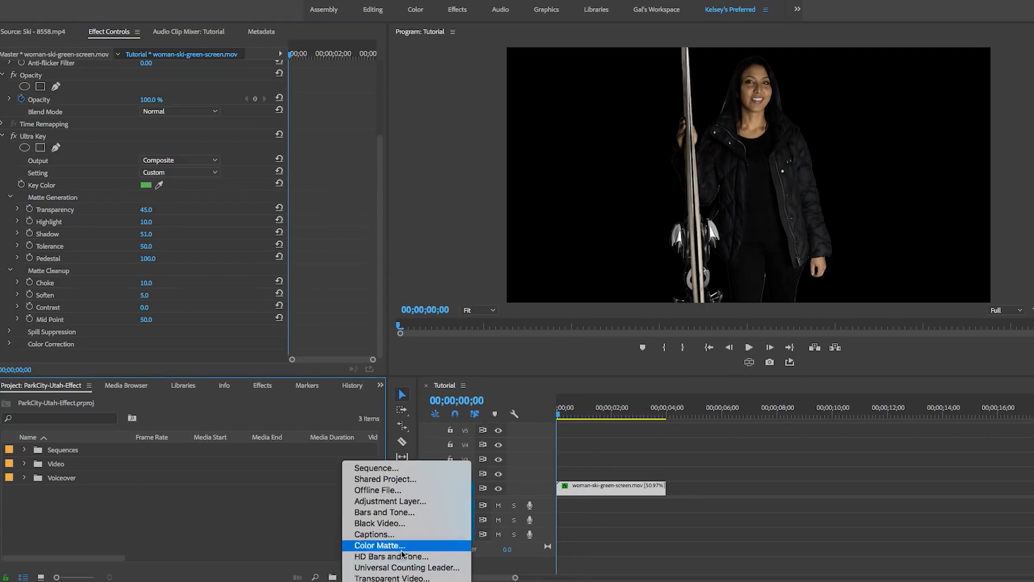
left_click(387, 519)
left_click(641, 343)
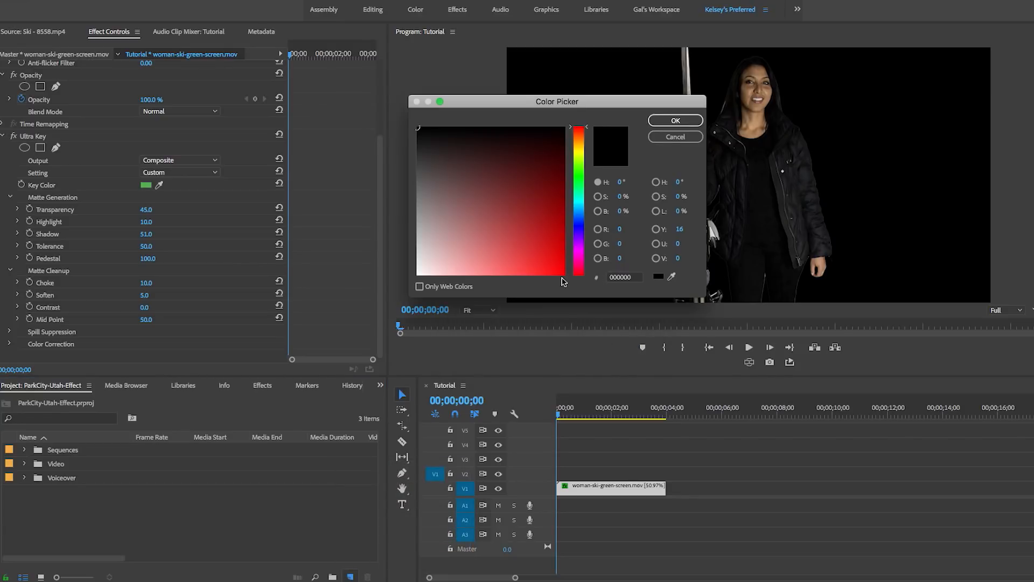
left_click_drag(423, 257, 408, 266)
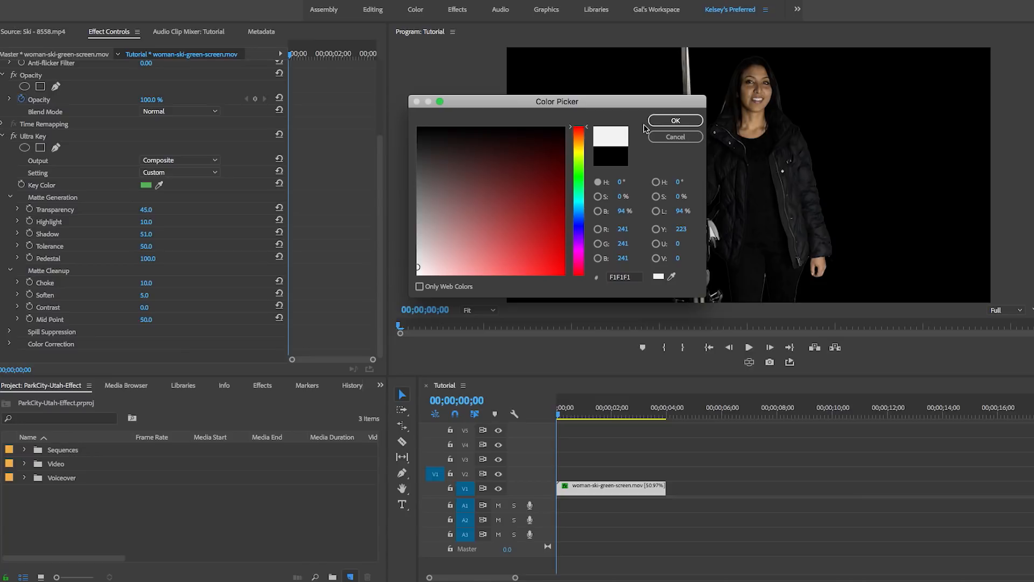
left_click(677, 121)
left_click(579, 320)
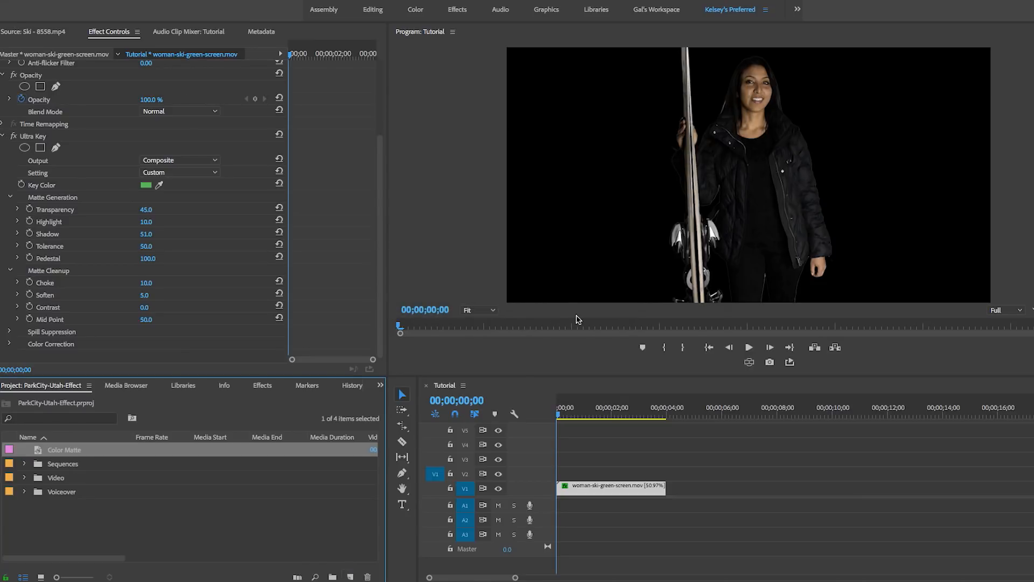
Move the keyed clip up to track V2 and place the Color Matte beneath it on V1, trimmed to the same length
left_click_drag(600, 490, 598, 474)
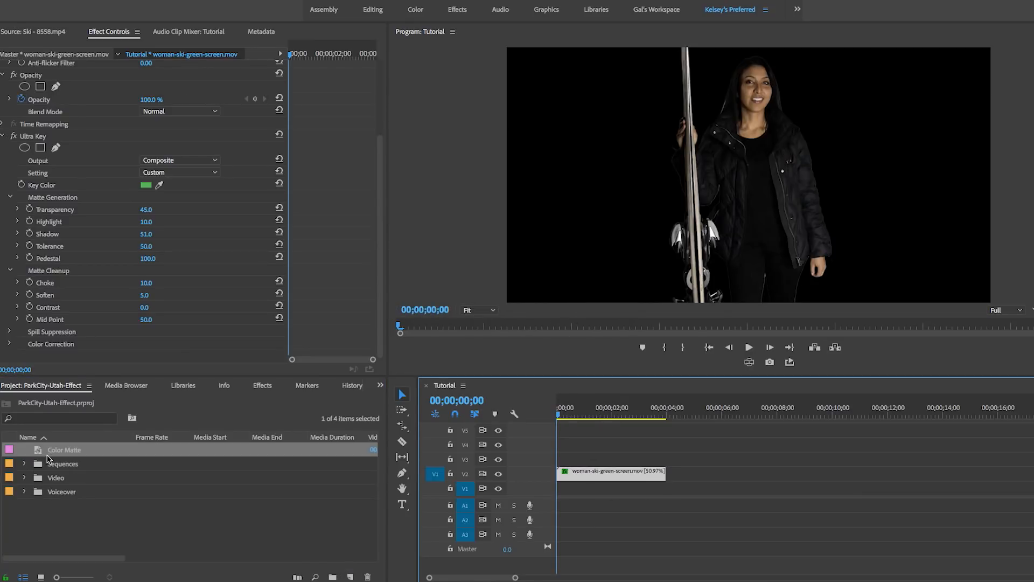
left_click_drag(50, 454, 561, 489)
left_click_drag(691, 488, 666, 488)
left_click(562, 414)
mouse_move(567, 411)
left_mouse_down()
mouse_move(614, 416)
mouse_move(548, 418)
left_mouse_up()
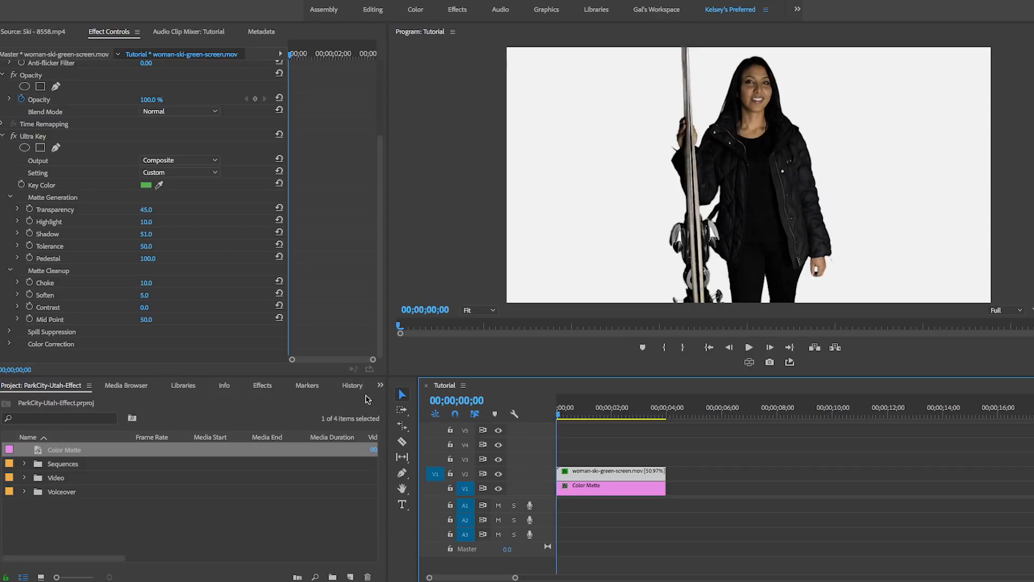
Add Ski - 8558.mp4 from the Video bin to track V3 and cut off everything past the end of the keyed clip
left_click(23, 477)
left_click_drag(80, 491, 592, 458)
left_click(581, 413)
left_click_drag(584, 415, 594, 415)
key("c")
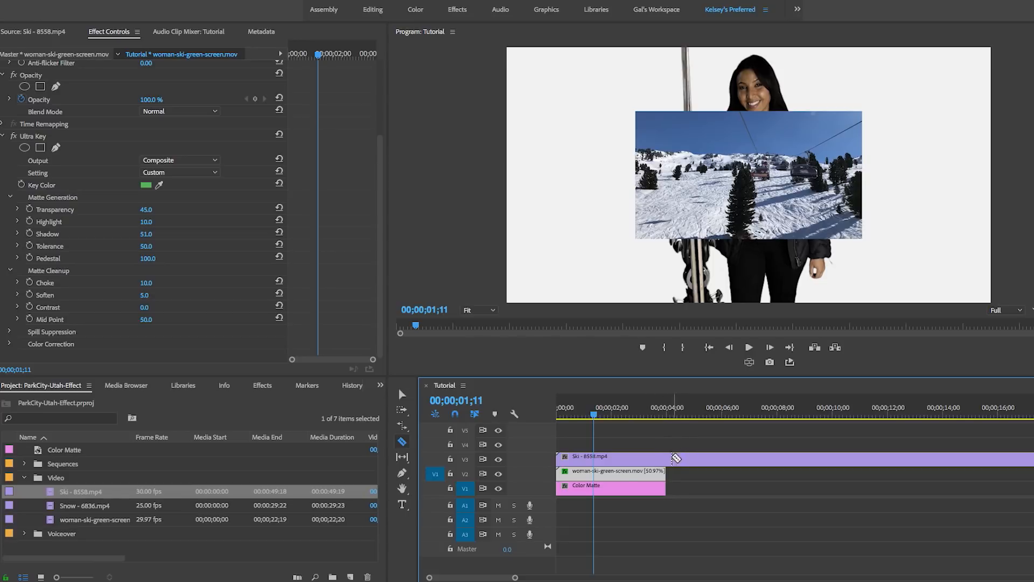
left_click(667, 457)
key("v")
left_click(695, 460)
key("Delete")
Add Snow - 6836.mp4 to track V4 from the sequence start and cut it to the length of the clips below
left_click(81, 505)
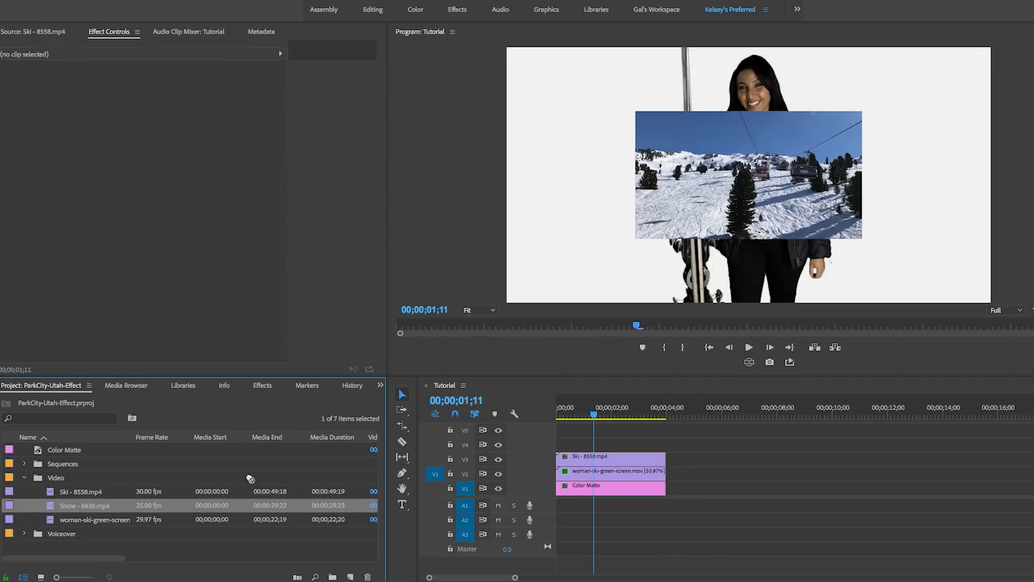
left_click_drag(80, 505, 560, 444)
key("c")
left_click(667, 447)
key("v")
left_click(711, 443)
key("Delete")
Scale the Snow - 6836.mp4 and Ski - 8558.mp4 clips in the timeline to the frame size
left_click_drag(700, 459, 637, 452)
right_click(629, 443)
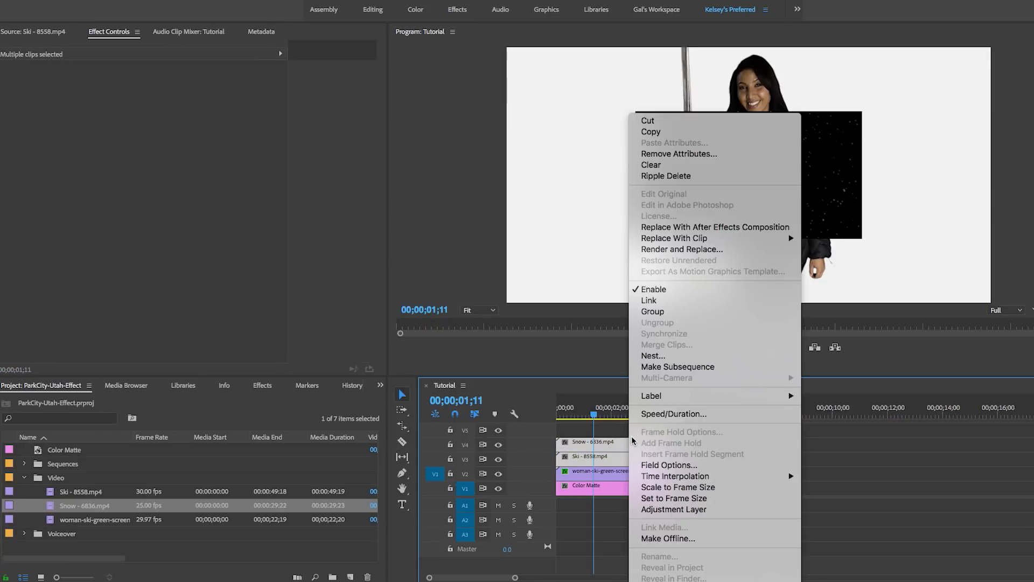
left_click(678, 487)
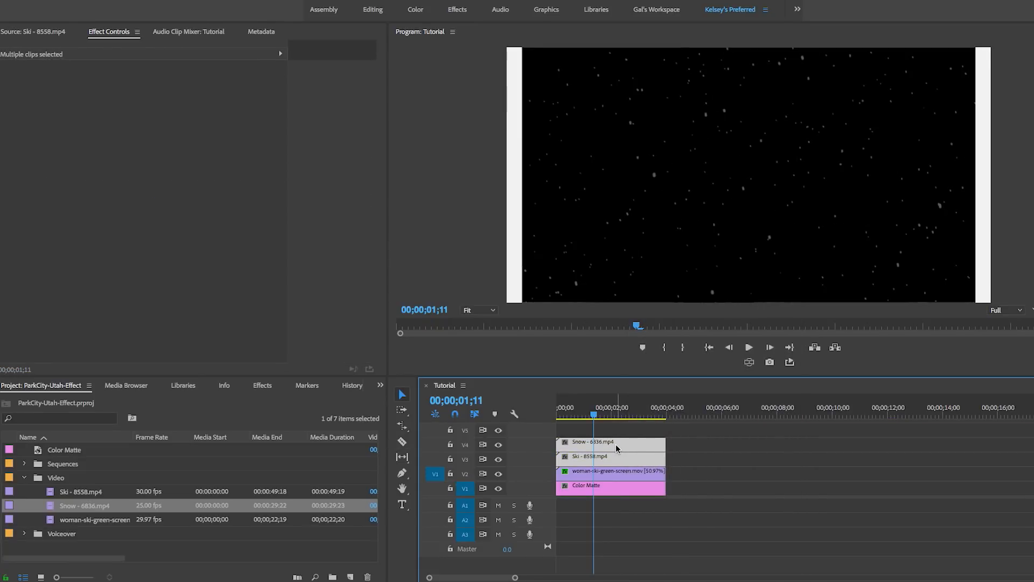
key("ctrl+shift+a")
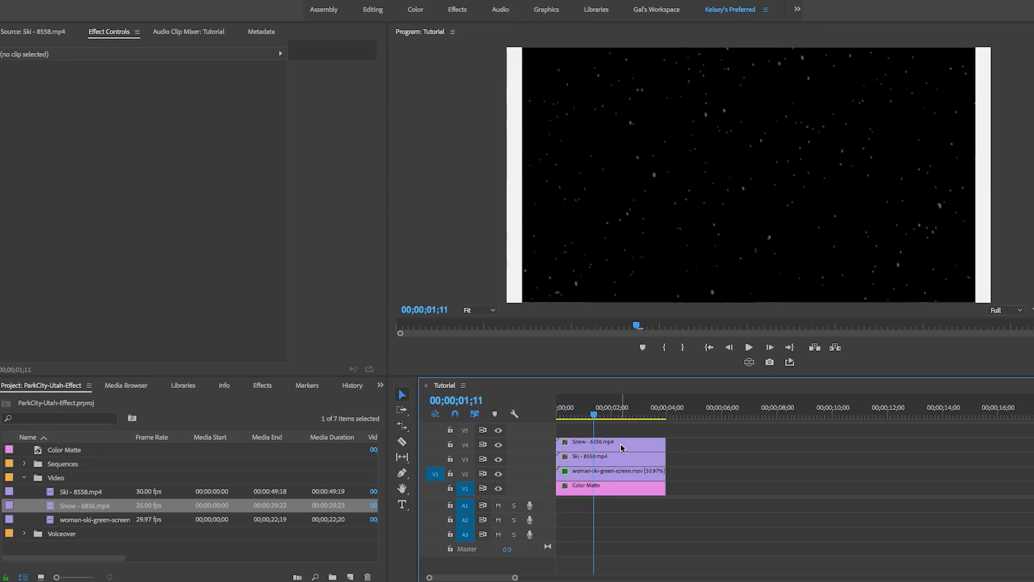
Set the blend mode of the Snow - 6836.mp4 clip to Screen and preview the sequence from the start
left_click(623, 448)
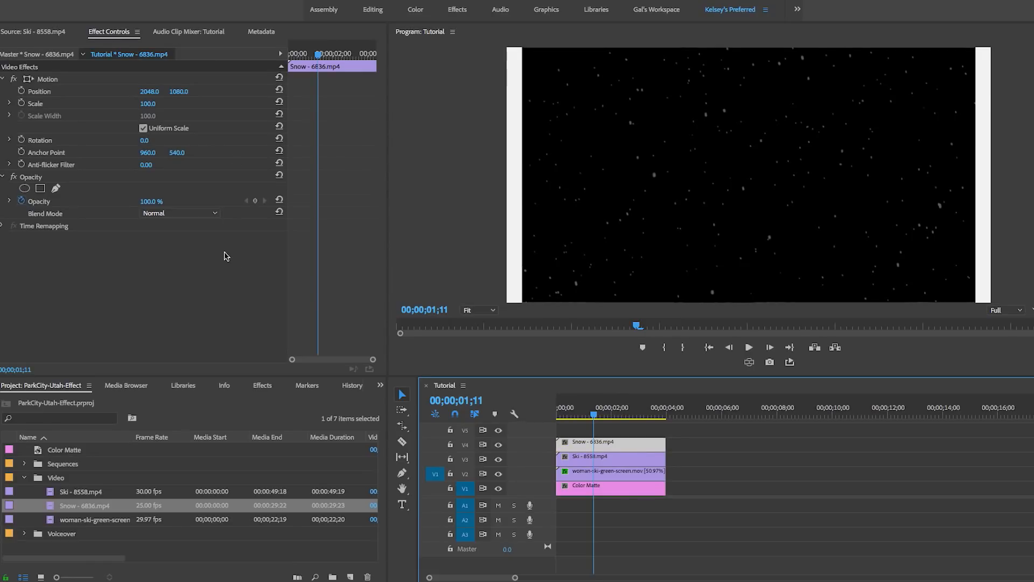
left_click(179, 213)
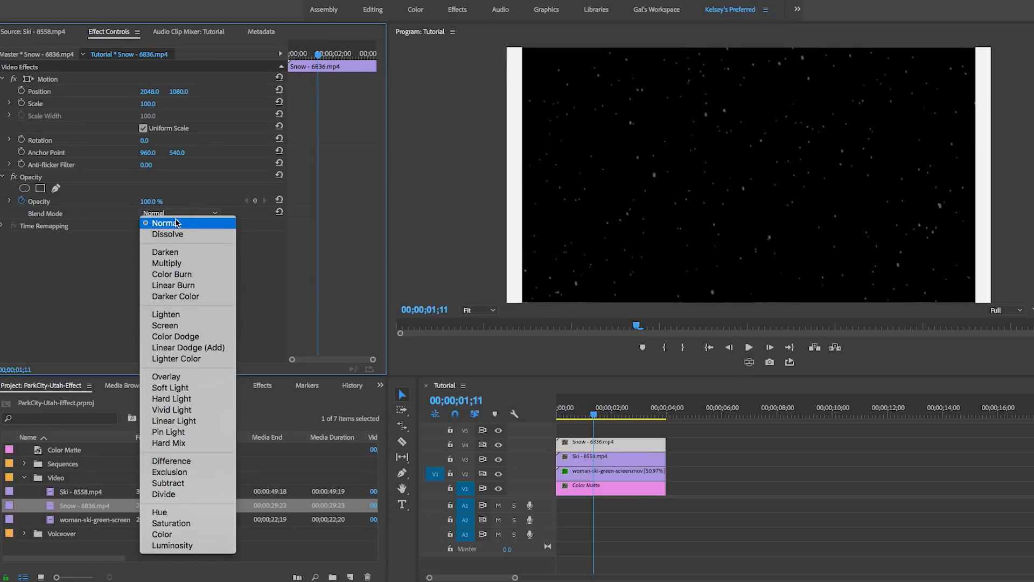
left_click(186, 325)
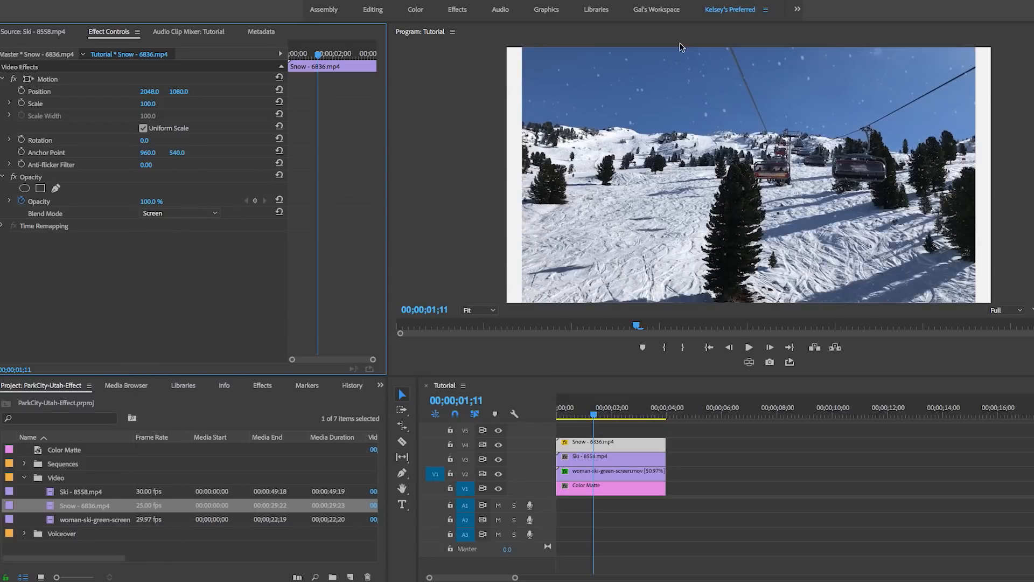
left_click(519, 398)
key("Home")
key("space")
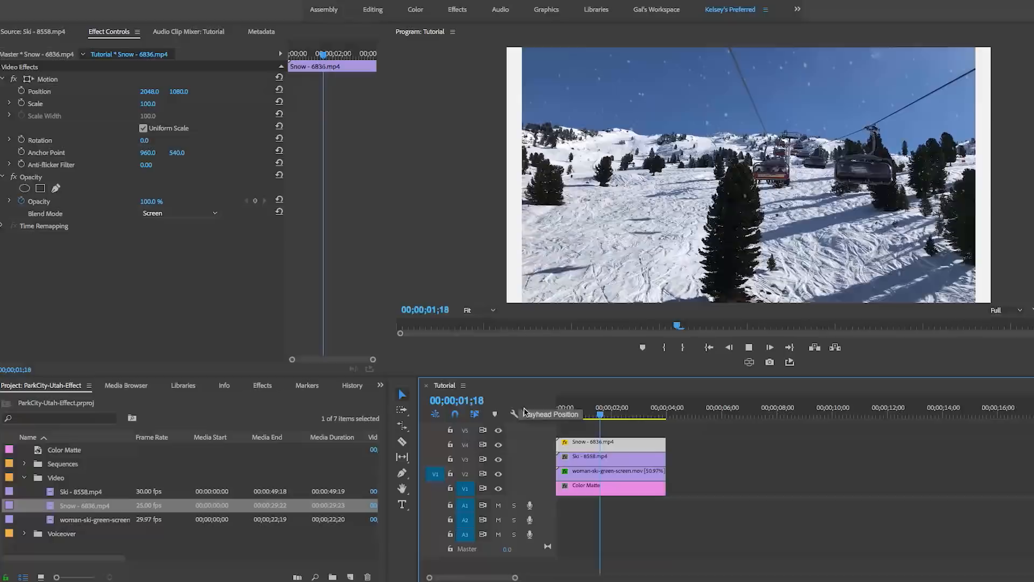
left_click_drag(600, 419, 624, 429)
Set the opacity of the Ski - 8558.mp4 clip to 0% and preview the sequence without it
left_click(617, 462)
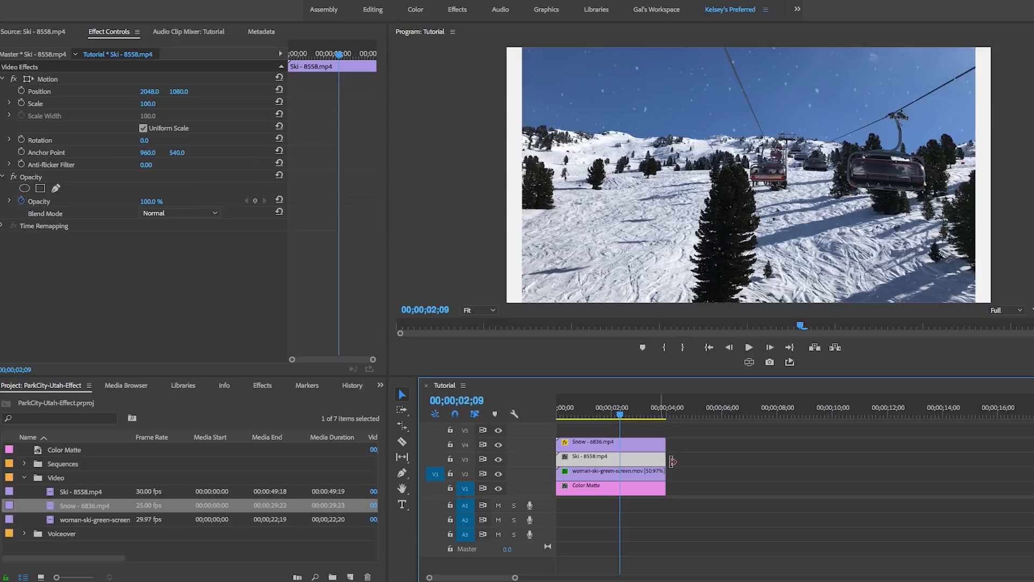
left_click(152, 204)
type("0")
key("Return")
left_click_drag(619, 420, 575, 424)
left_click_drag(559, 419, 590, 420)
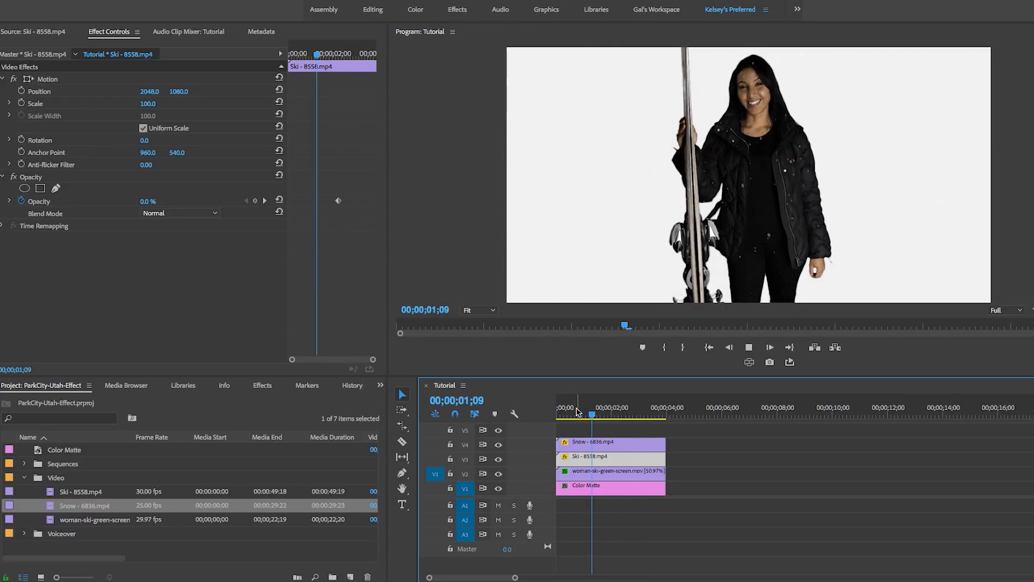
key("space")
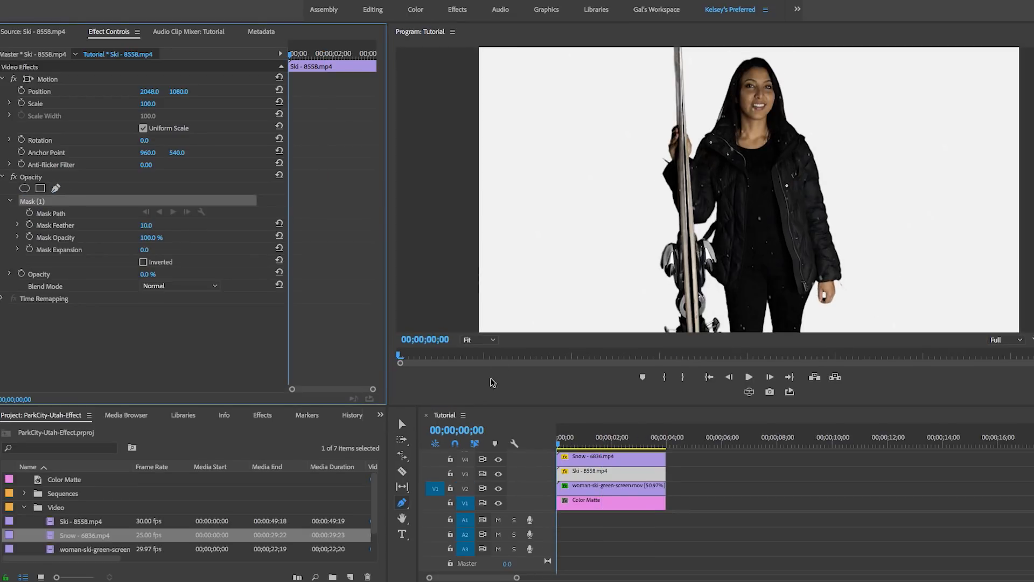
Begin the Ski clip's opacity mask with a curved path from the woman's upper arm beside the skis over her shoulder
left_click(474, 340)
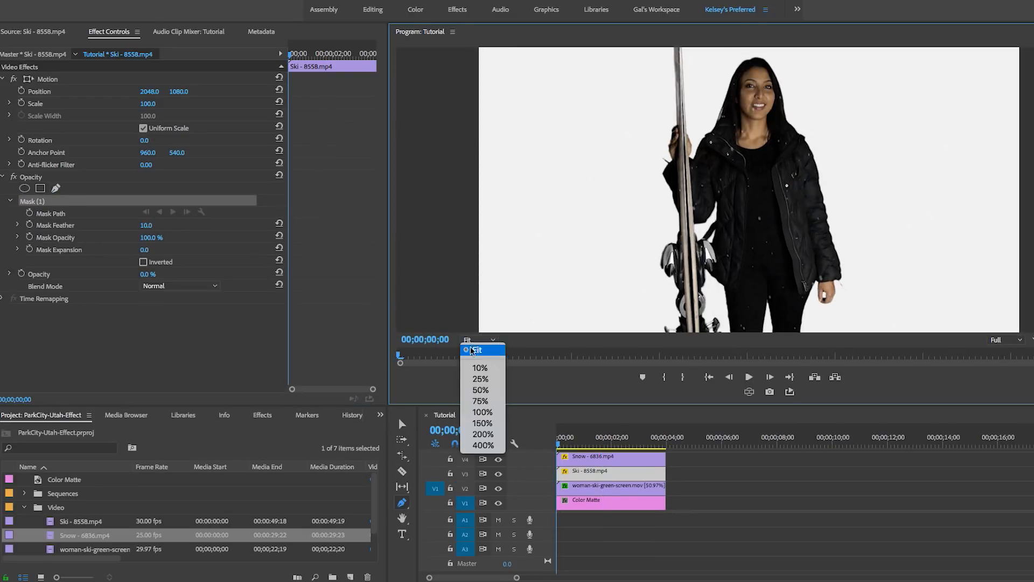
left_click(482, 412)
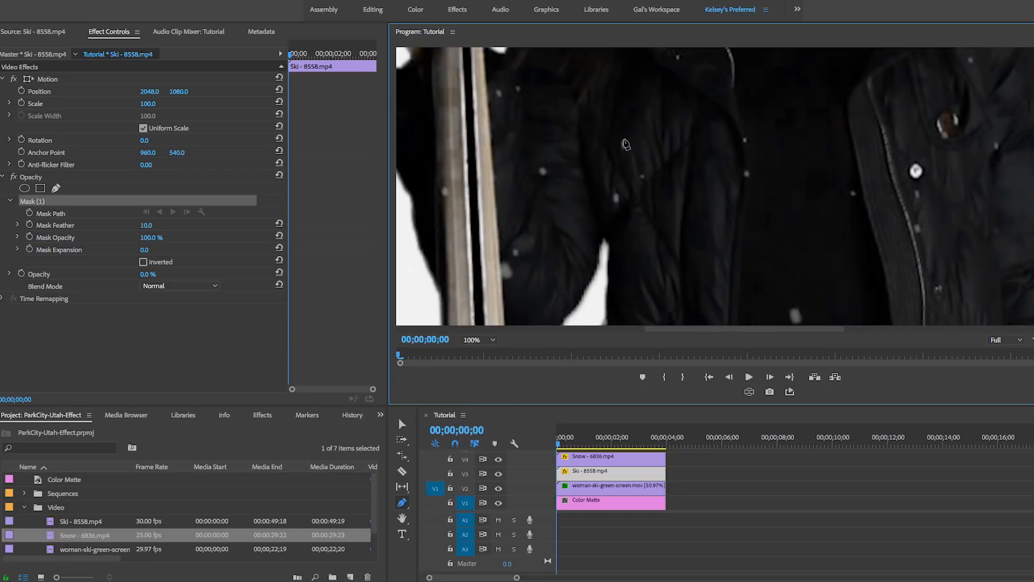
key("h")
left_click_drag(616, 169, 647, 318)
left_click_drag(674, 178, 662, 262)
left_click_drag(604, 246, 628, 223)
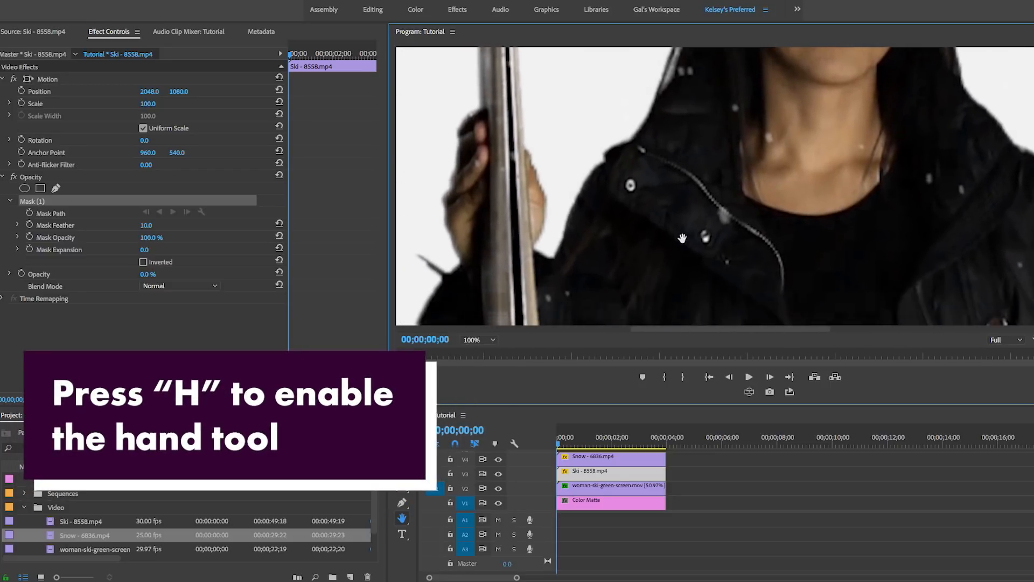
key("p")
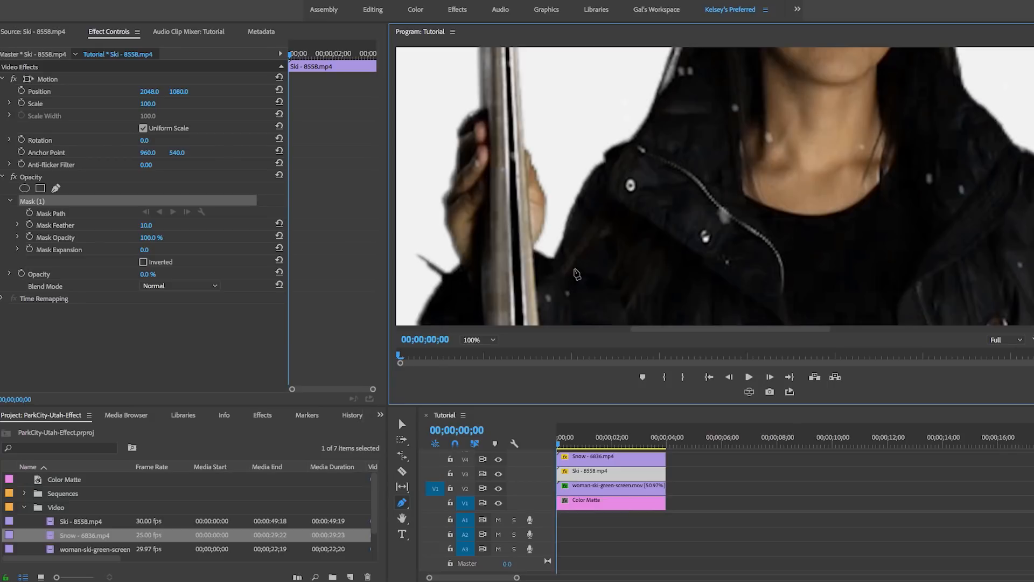
left_click(572, 270)
left_click_drag(631, 156, 667, 144)
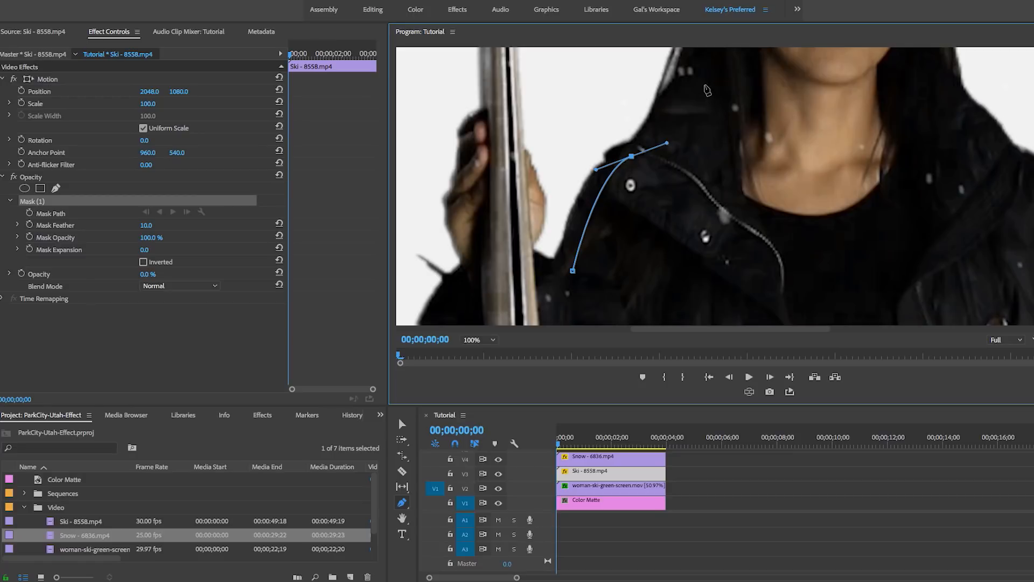
Continue the mask path from the shoulder up along the woman's hair to the temple on the ski side
key("h")
left_click_drag(706, 90, 651, 182)
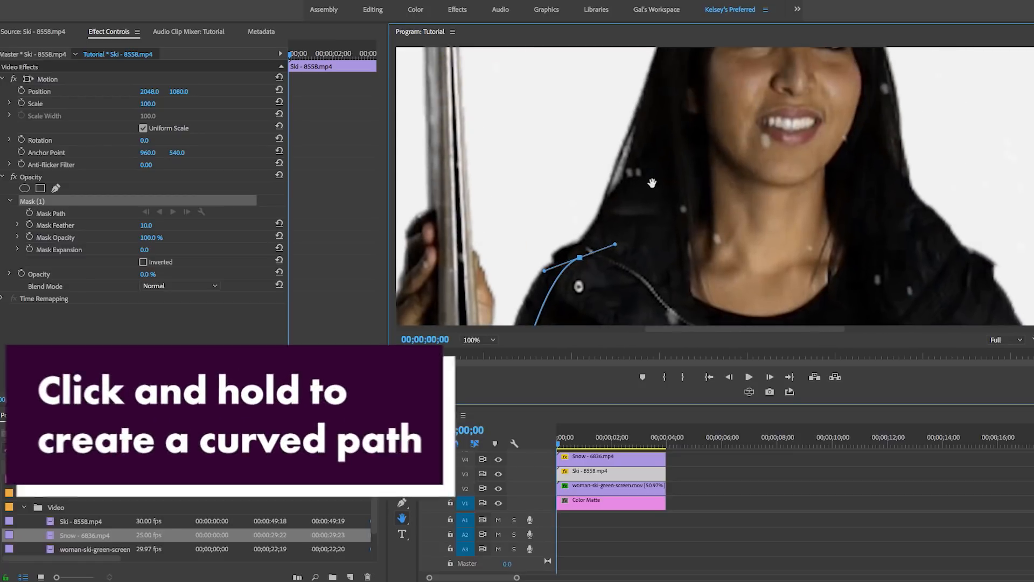
key("p")
left_click(652, 151)
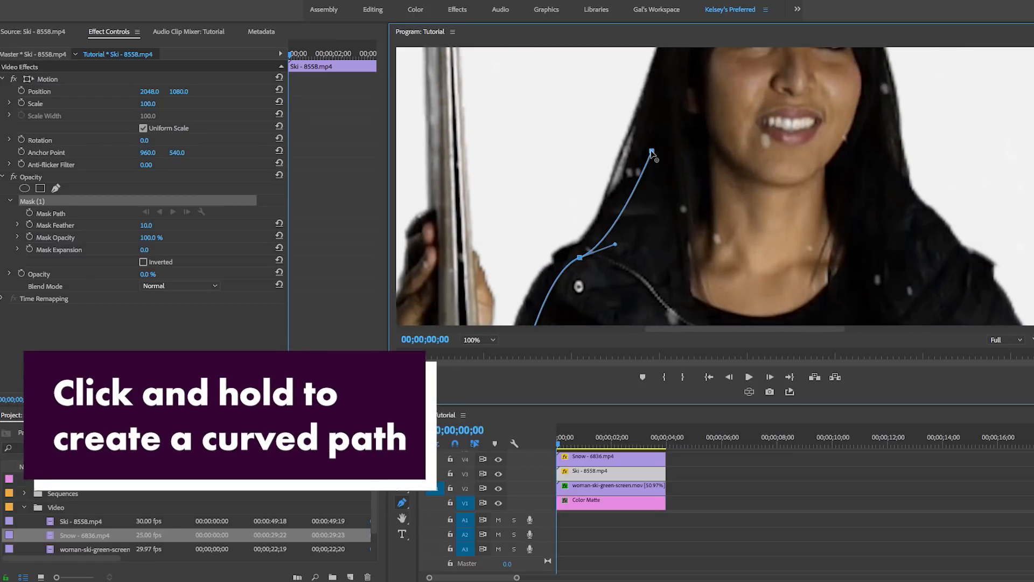
key("h")
left_click_drag(722, 118, 649, 234)
key("p")
left_click(615, 146)
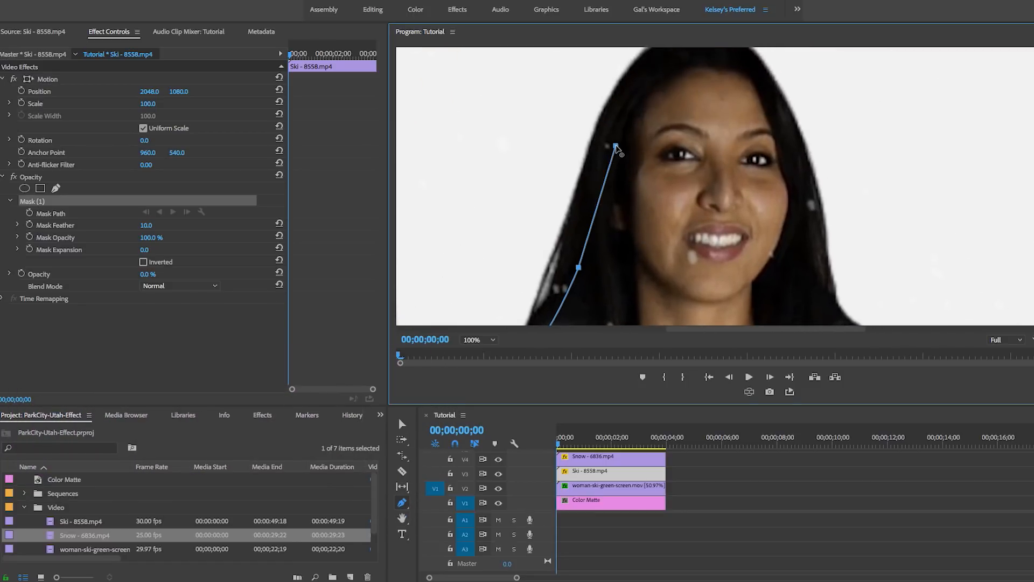
Curve the mask path over the top of the head and down the hair on the side away from the skis
left_click_drag(617, 147, 629, 123)
left_click(703, 62)
left_click_drag(705, 63, 741, 63)
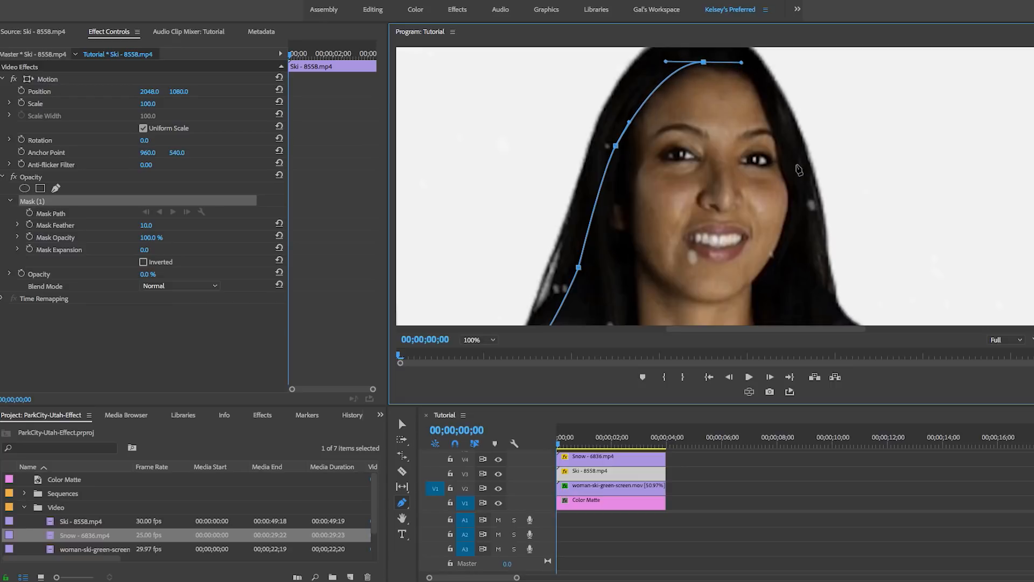
mouse_move(802, 192)
left_mouse_down()
mouse_move(811, 264)
mouse_move(798, 178)
left_mouse_up()
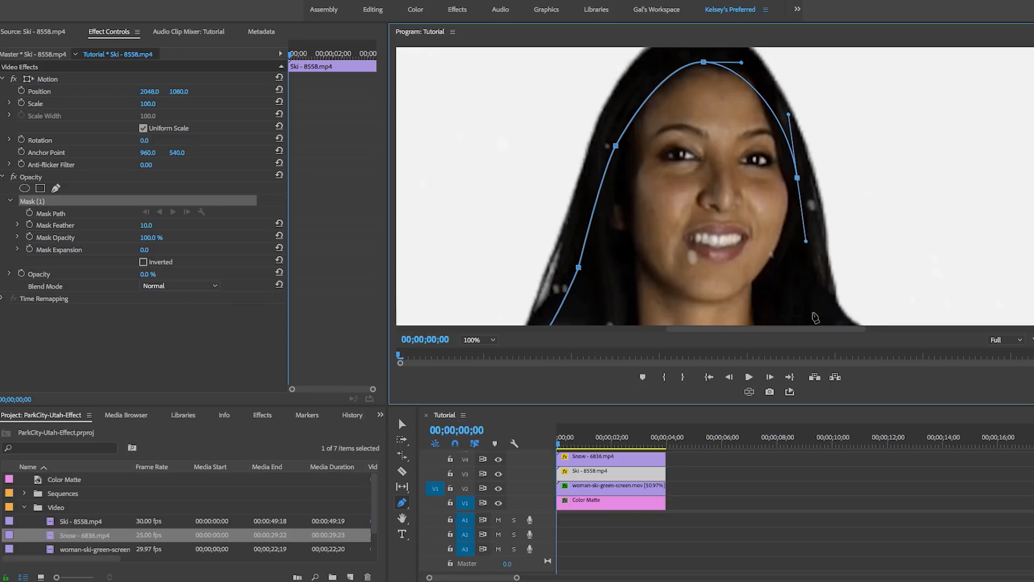
left_click(813, 304)
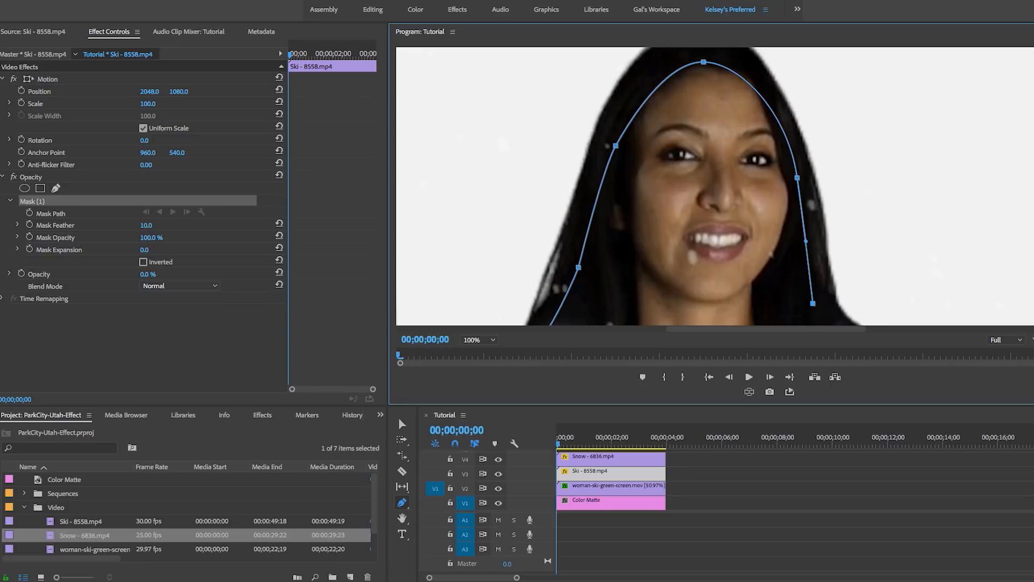
Extend the mask path with curved points from the hair over the shoulder on the side away from the skis
scroll(862, 221, "down", 5)
left_click_drag(871, 232, 884, 260)
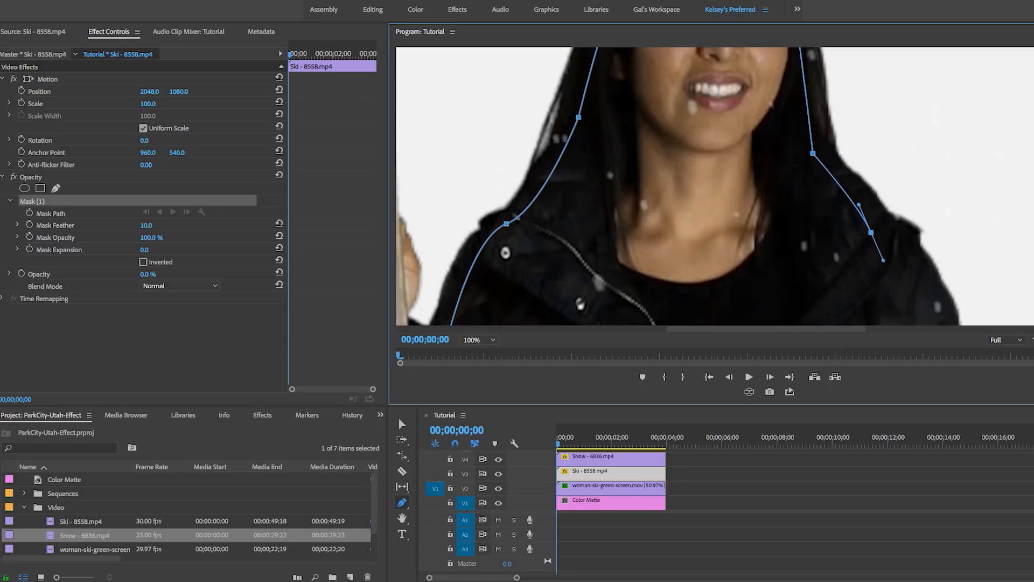
scroll(868, 192, "down", 5)
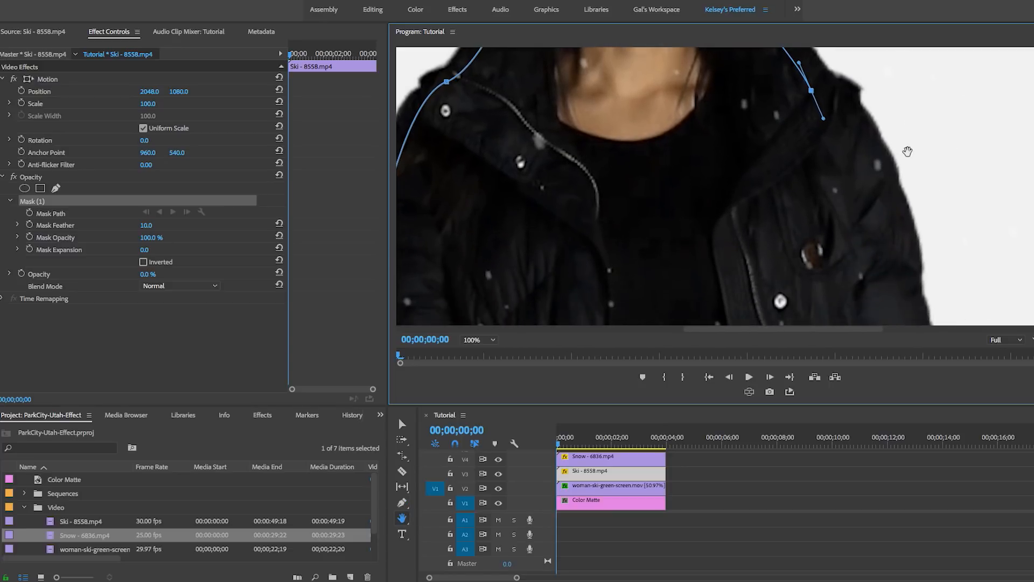
left_click(882, 200)
left_click_drag(882, 200, 883, 224)
Carry the mask path down the free arm's sleeve, around the cuff and back along the jacket to the hip
key("h")
left_click_drag(872, 269, 875, 84)
left_click(926, 249)
left_click_drag(868, 236, 770, 51)
left_click(879, 251)
left_click(860, 304)
left_click(819, 306)
left_click(785, 247)
left_click(766, 311)
Trace the mask path down the leg nearest the free hand, past the frame's lower edge and up to the crotch
left_click_drag(754, 302, 740, 59)
left_click(711, 254)
left_click(706, 304)
left_click(614, 309)
left_click(597, 84)
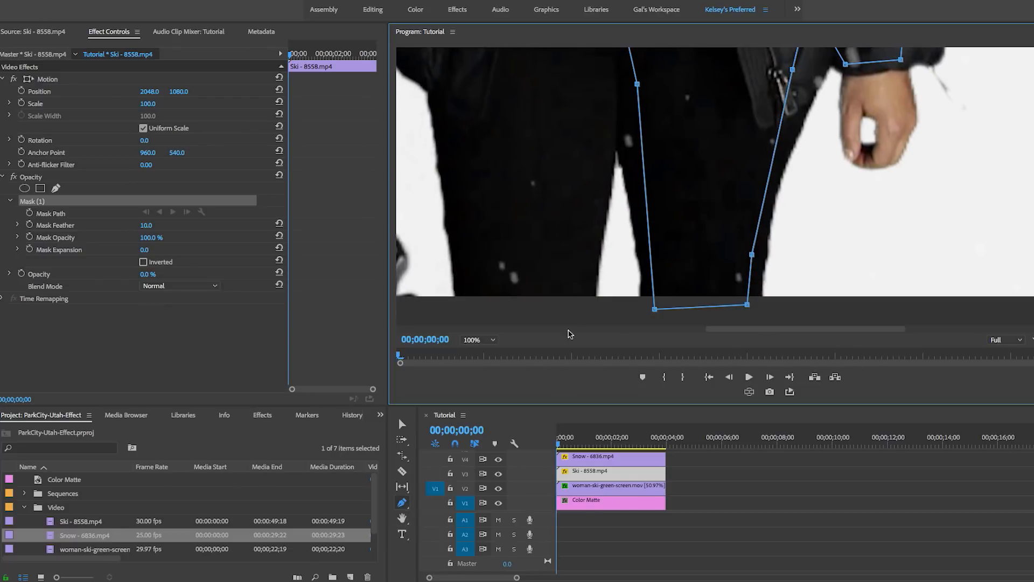
Trace the mask around the other leg and the arm holding the skis, then close the path at its starting point
left_click(584, 304)
left_click(467, 304)
left_click_drag(587, 86, 630, 240)
left_click(513, 141)
left_click(564, 85)
left_click(597, 90)
left_click(632, 152)
left_click(635, 82)
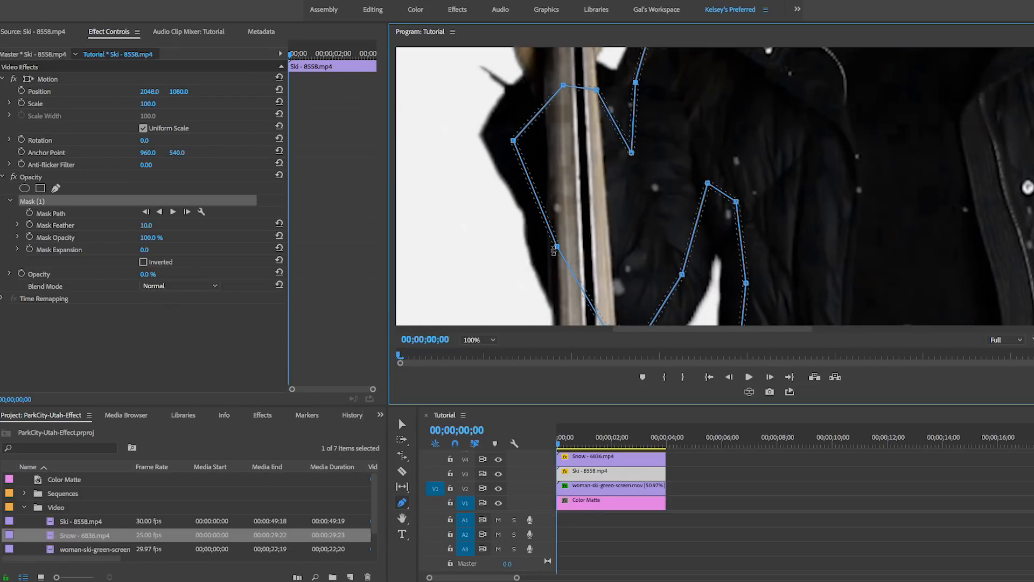
left_click(492, 340)
left_click(476, 350)
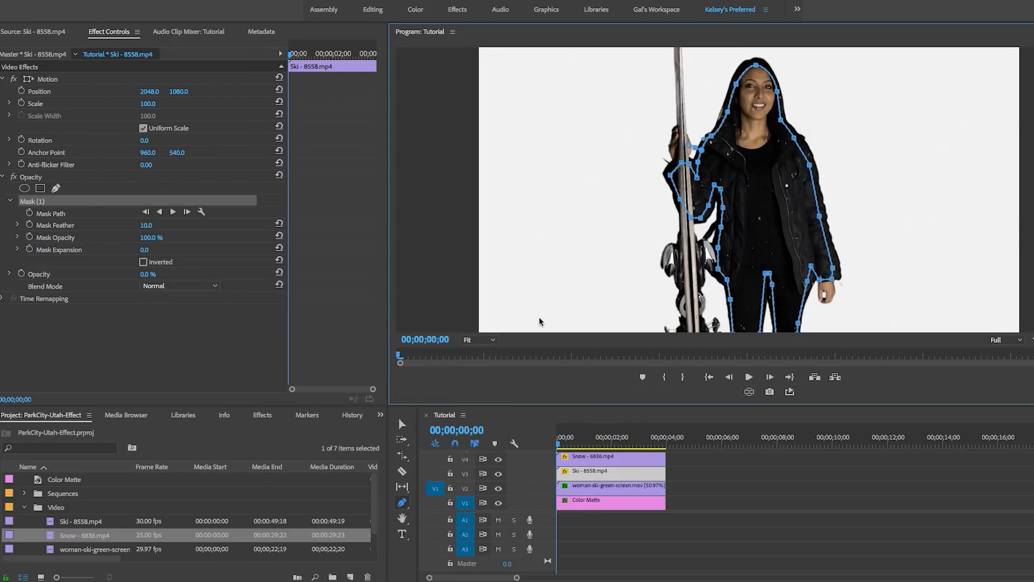
Set the Ski clip's opacity to 45% and its mask feather to 50, leaving the mask deselected
left_click(160, 277)
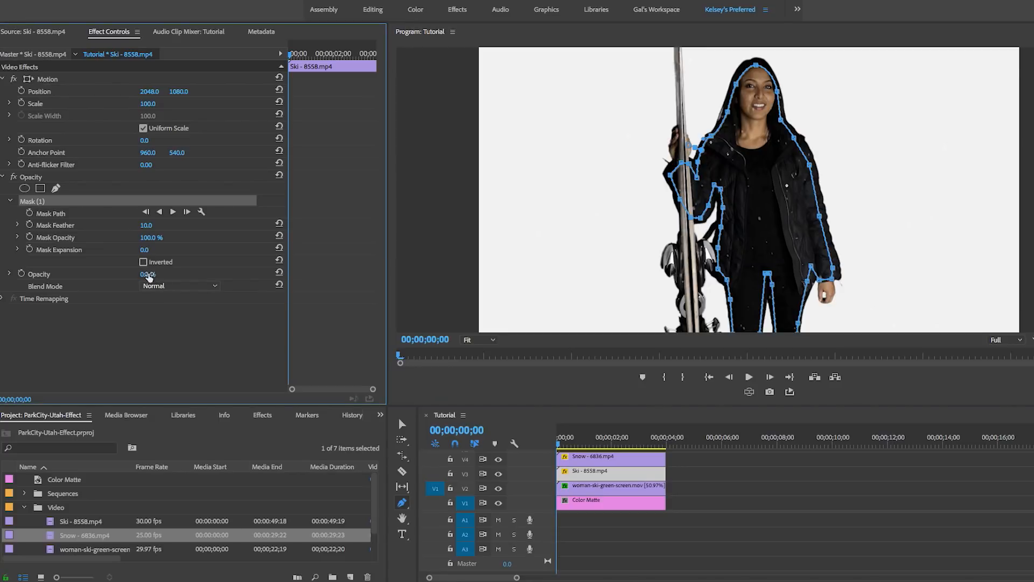
type("45")
key("Return")
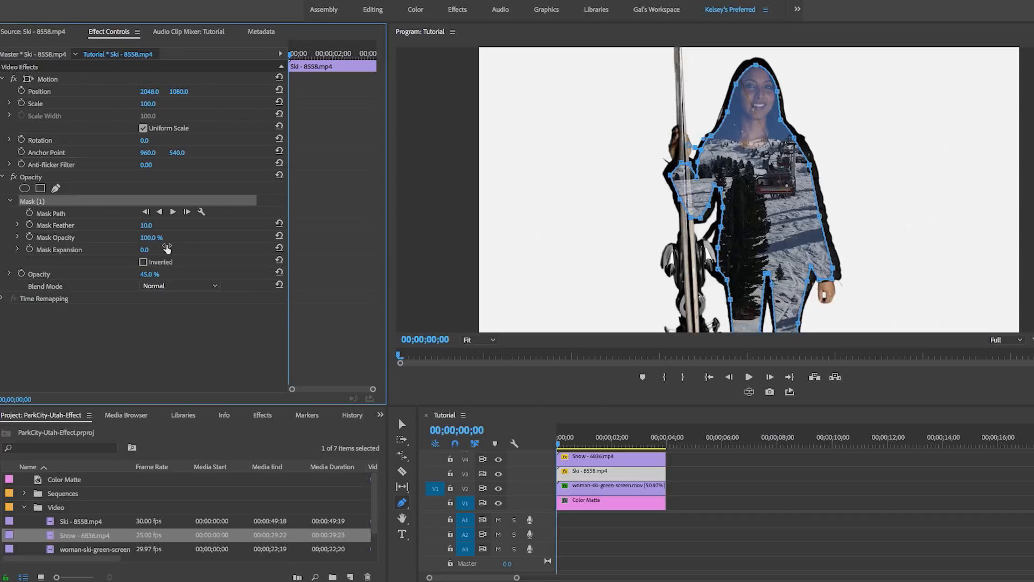
left_click(146, 225)
type("50")
key("Return")
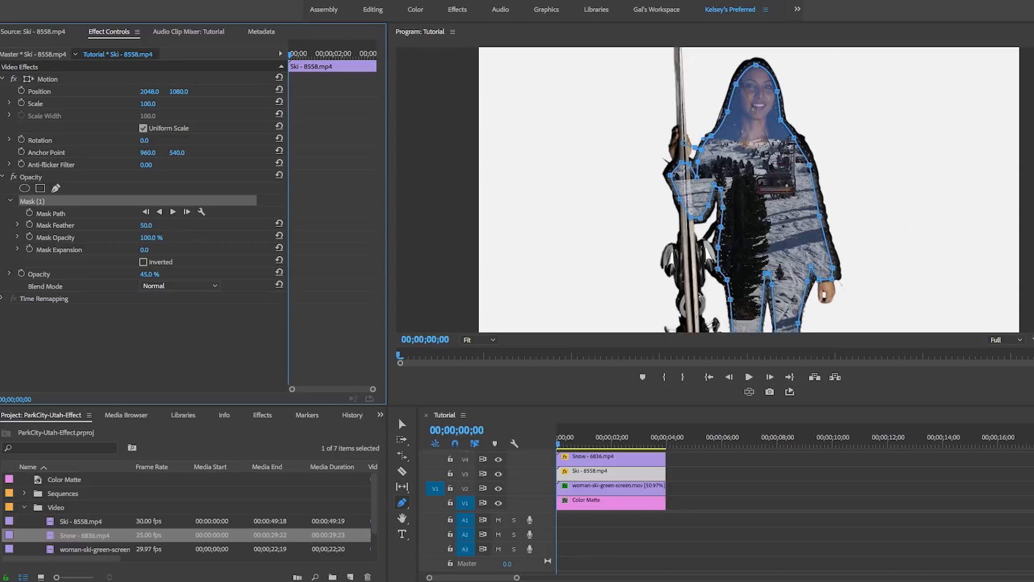
left_click(198, 343)
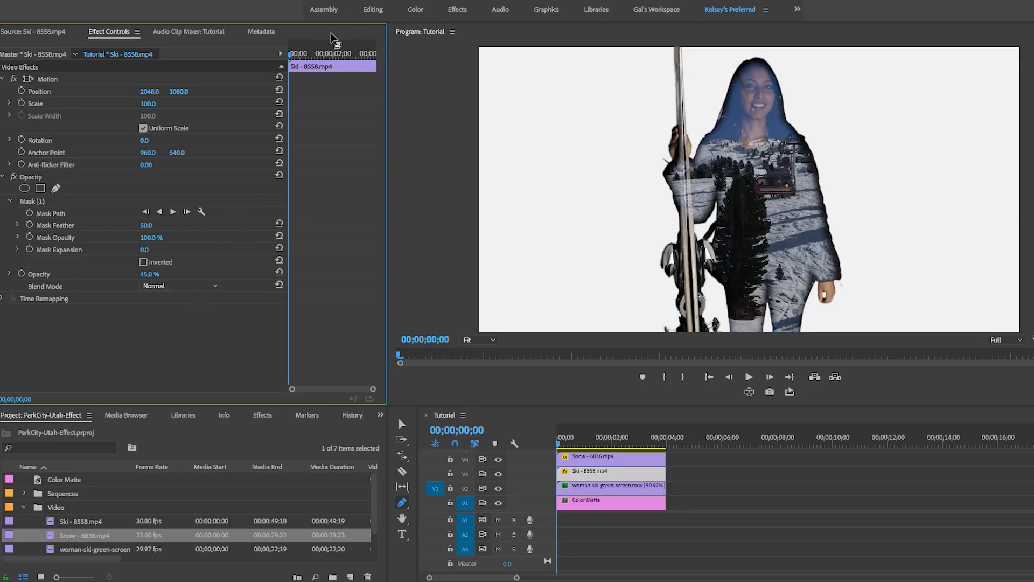
Turn on Mask Path animation at the start of the Ski clip and track the mask forward two frames
left_click_drag(290, 54, 242, 62)
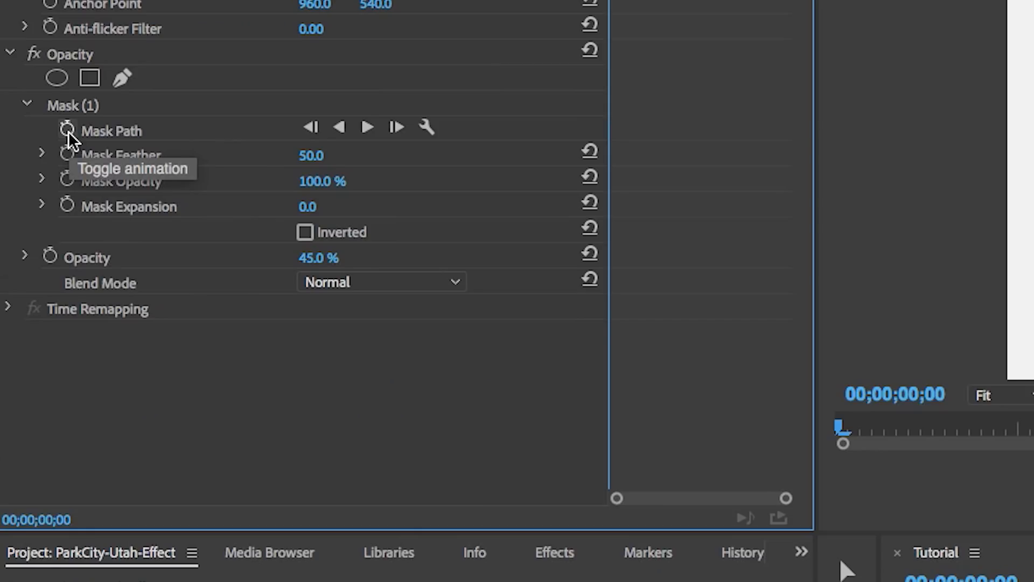
left_click(67, 130)
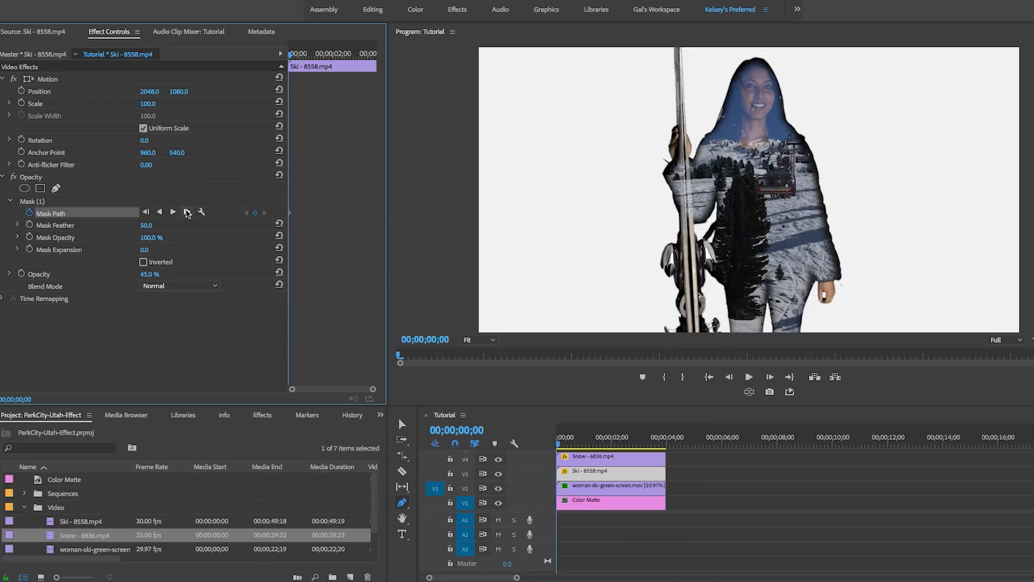
left_click(187, 212)
left_click(187, 212)
Track the selected mask forward frame by frame to 00;00;00;13 and nudge it back into place over the woman
left_click(49, 203)
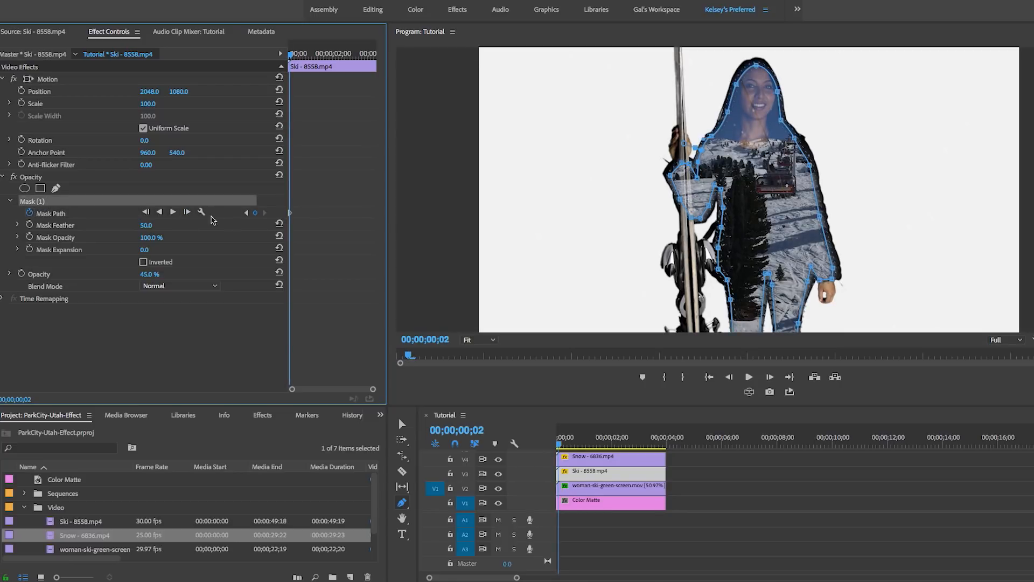
left_click(187, 213)
left_click(188, 213)
left_click(187, 213)
left_click(188, 213)
left_click(188, 213)
left_click(187, 212)
left_click(188, 213)
left_click(187, 213)
left_click(188, 212)
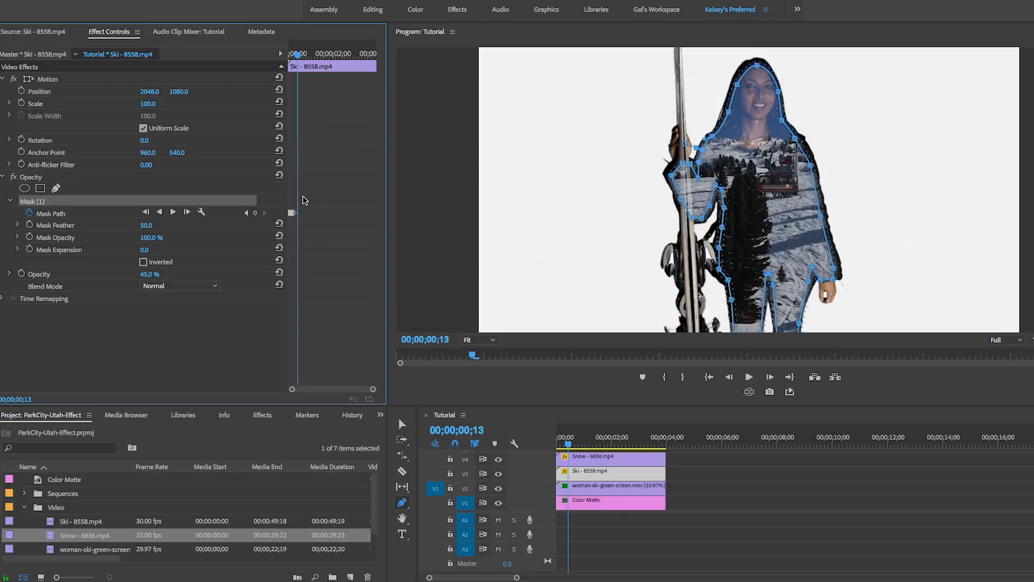
left_click(768, 144)
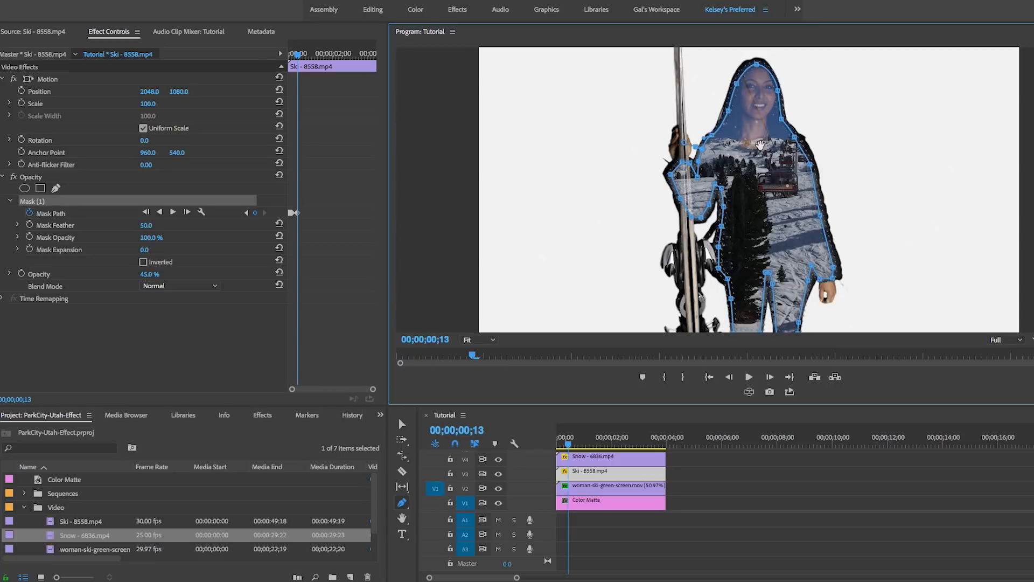
Track the Ski clip's mask forward to the end of the clip and deselect the clip
left_click(186, 213)
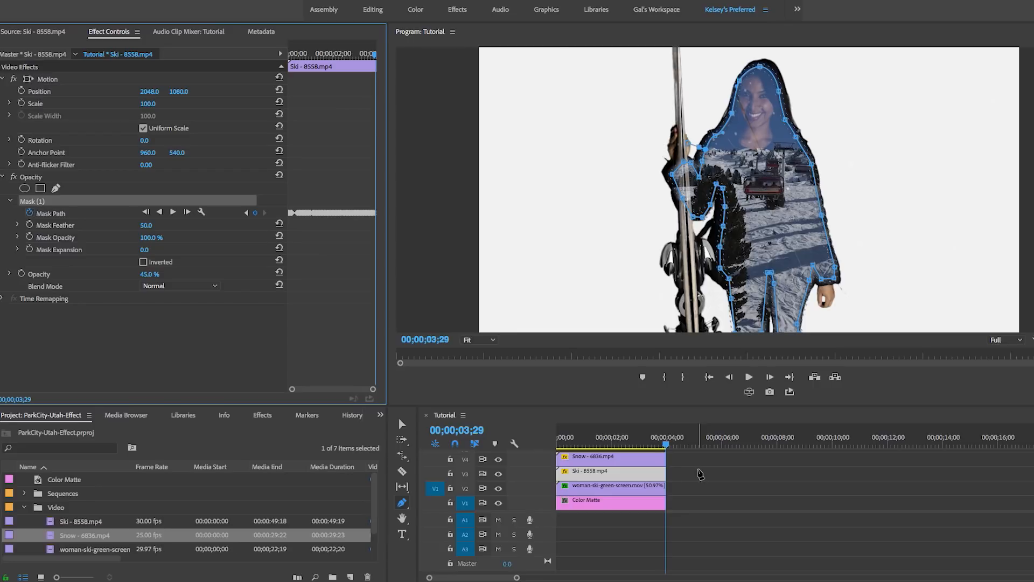
key("v")
left_click(702, 473)
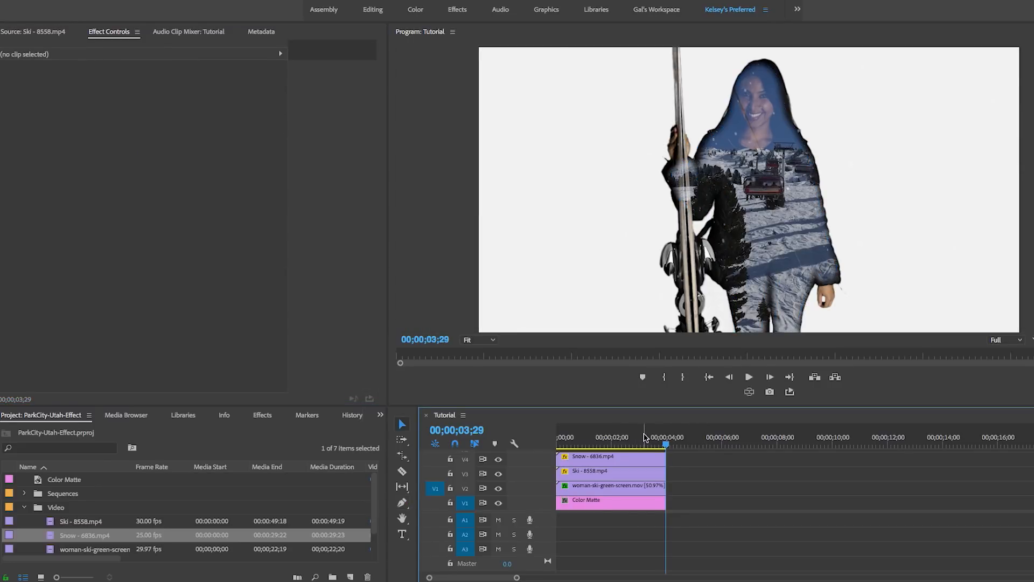
Play the sequence from the start to check how the tracked mask follows the woman
left_click_drag(664, 442, 501, 449)
key("space")
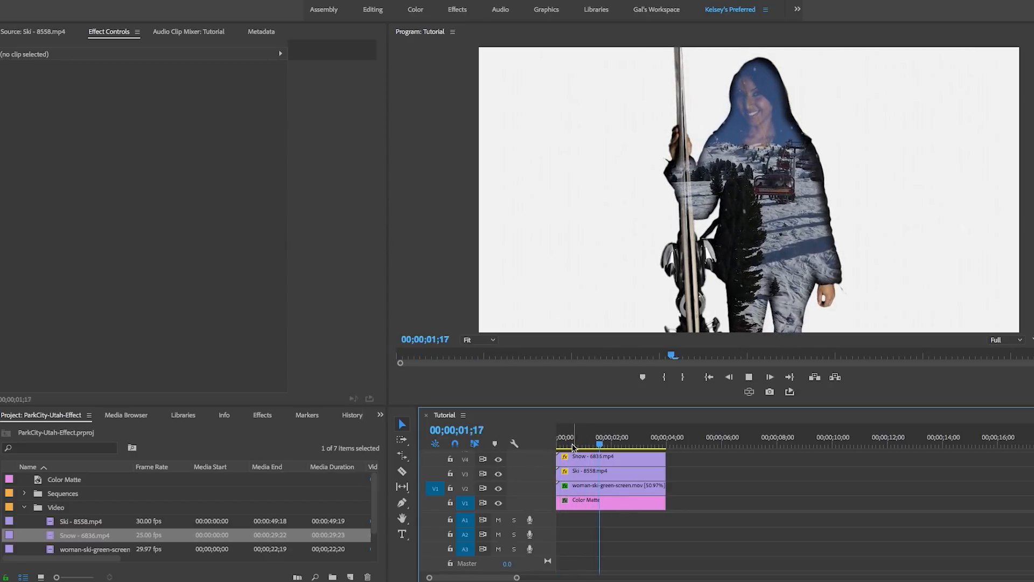
key("space")
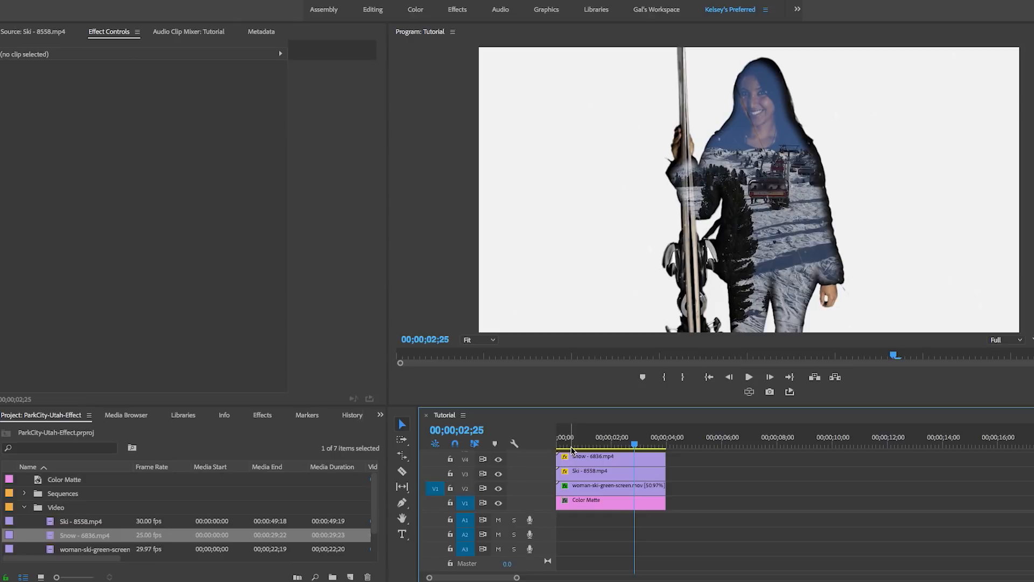
left_click_drag(606, 447, 528, 447)
key("space")
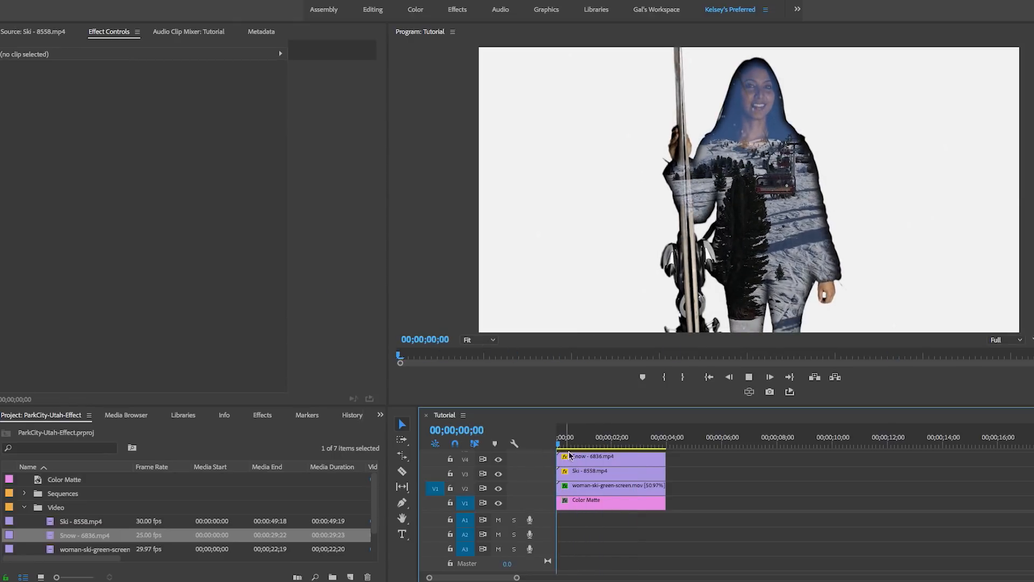
Set the mask feather of the Ski clip to 200
left_click(596, 477)
left_click(149, 226)
type("200")
key("Return")
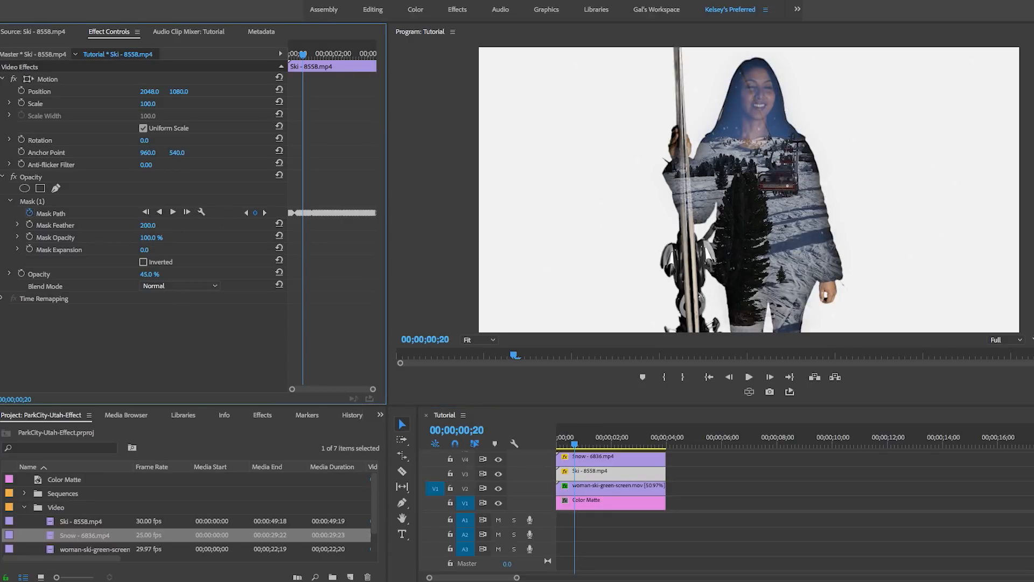
Play back the sequence again to check the softened mask edges
key("space")
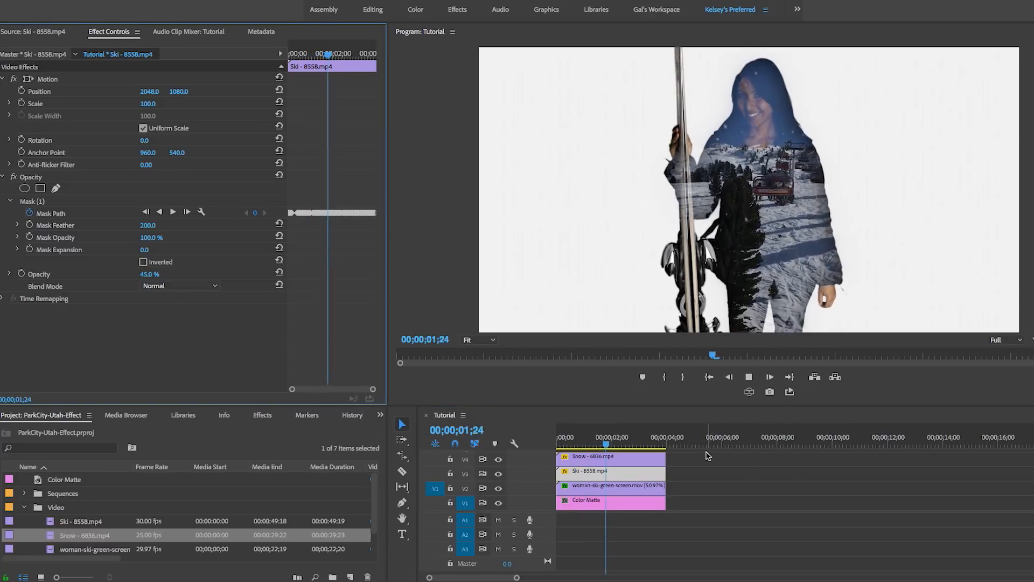
key("space")
left_click(653, 423)
key("Home")
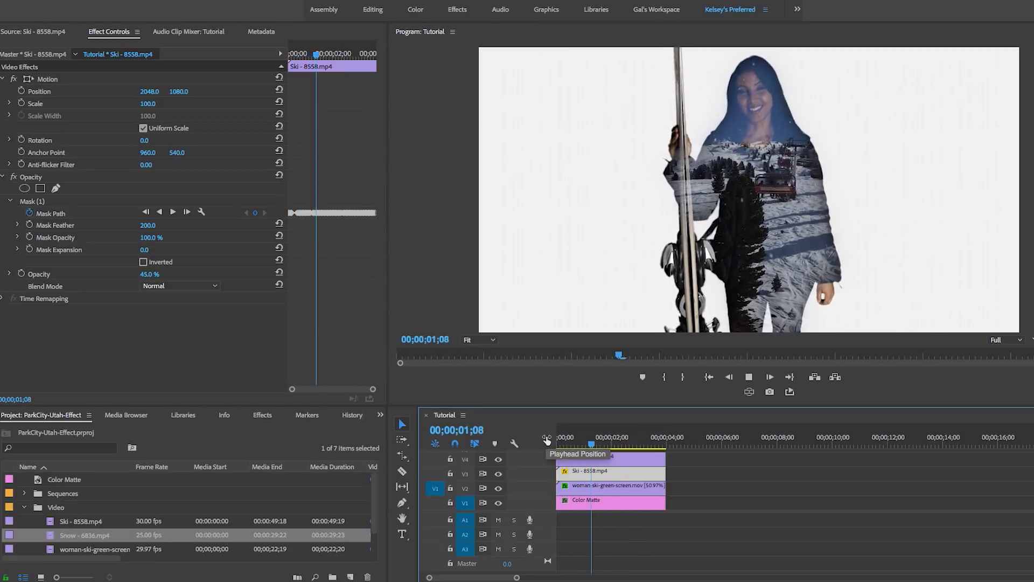
left_click_drag(578, 445, 587, 452)
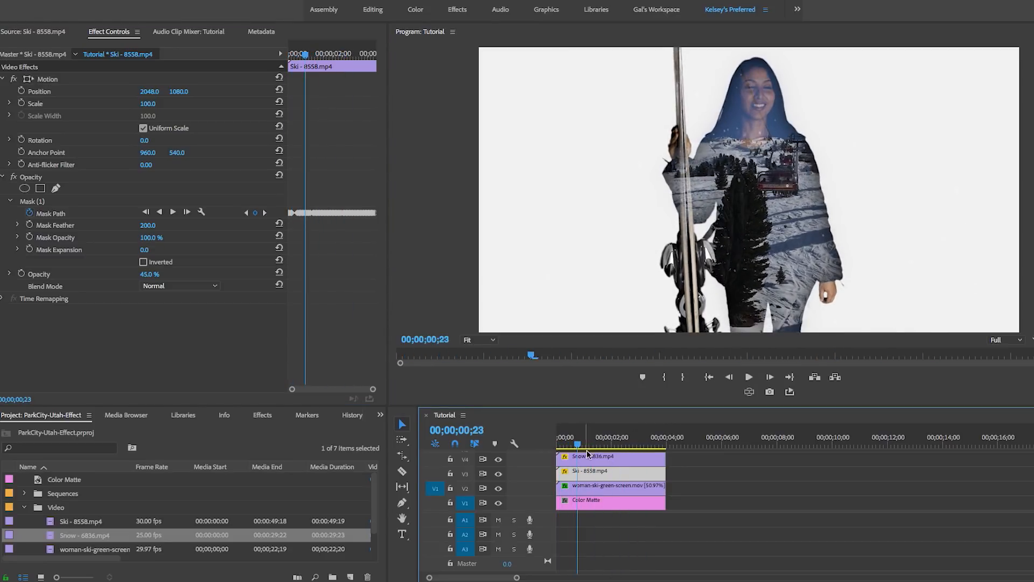
Find the Lighting Effects video effect and apply it to the woman-ski-green-screen clip
left_click(261, 416)
left_click(61, 431)
type("lighting")
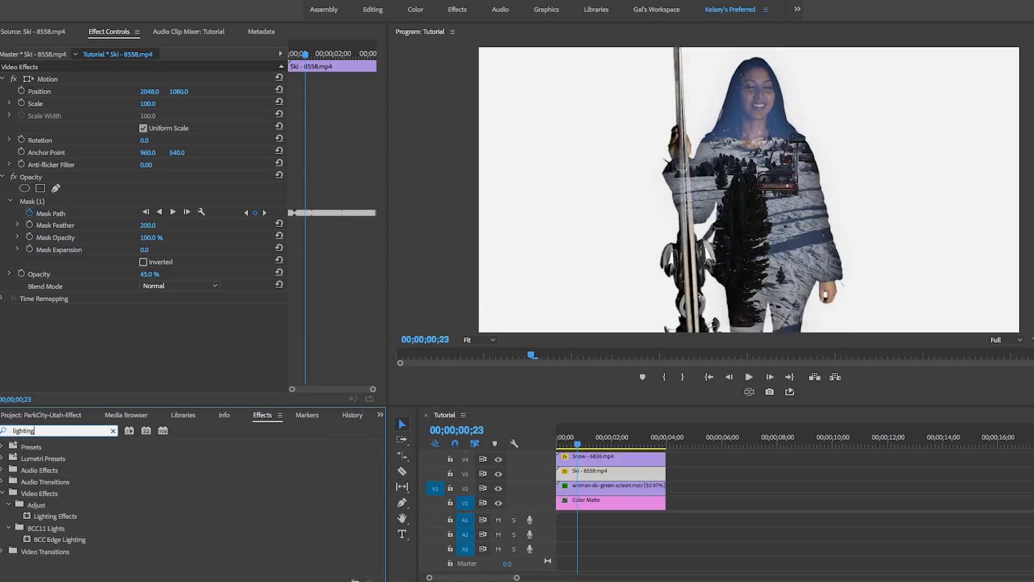
left_click_drag(53, 516, 606, 486)
Change the Lighting Effects ambient light color to a dark navy blue
scroll(376, 286, "down", 10)
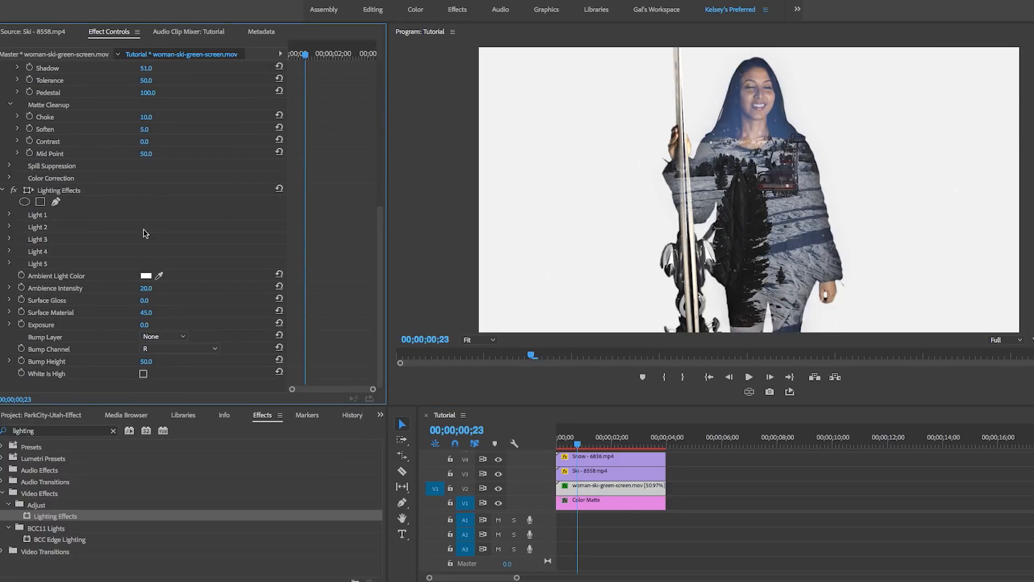
left_click(146, 275)
left_click_drag(581, 234, 579, 226)
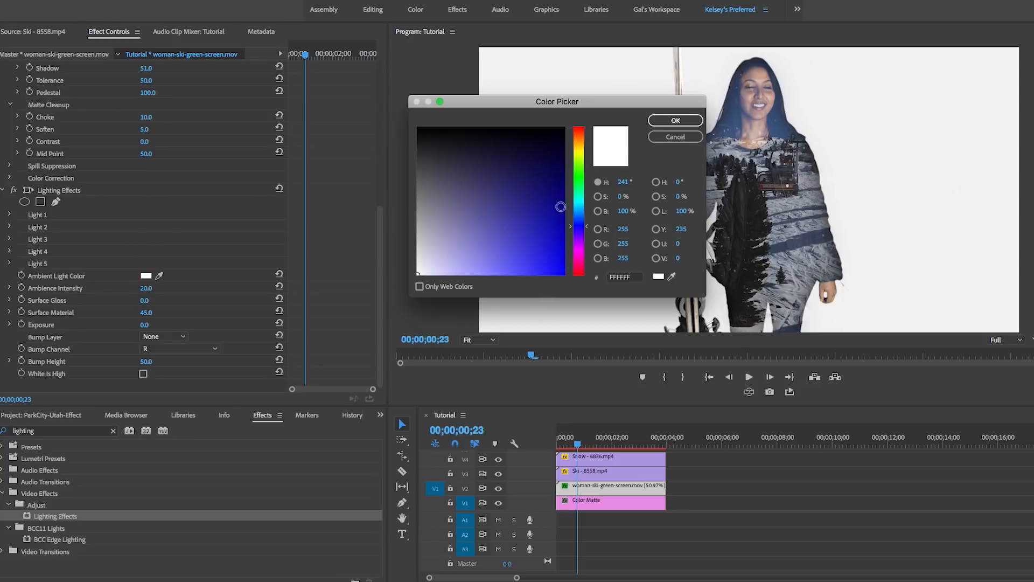
left_click_drag(550, 171, 544, 158)
left_click(676, 120)
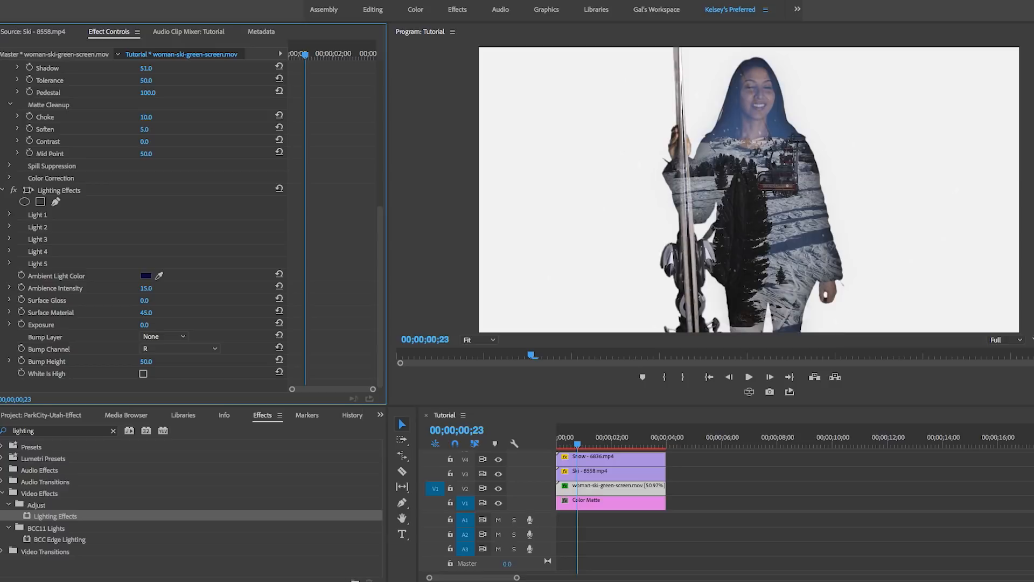
Set the ambience intensity to 14 and Light 1's intensity to 24, comparing the image with the lighting effect off and on
left_click(9, 215)
left_click(146, 300)
type("24")
key("Return")
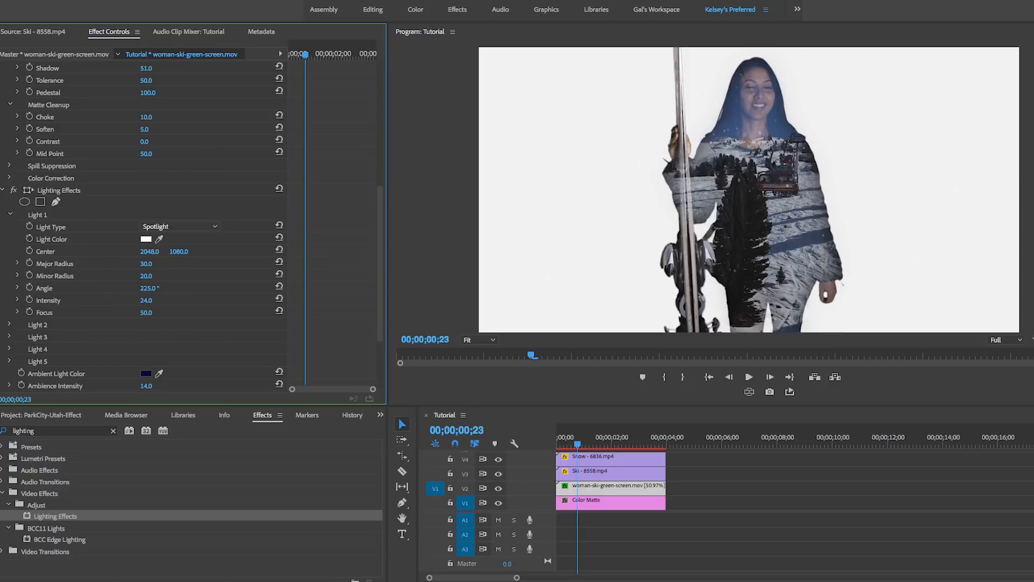
left_click(15, 191)
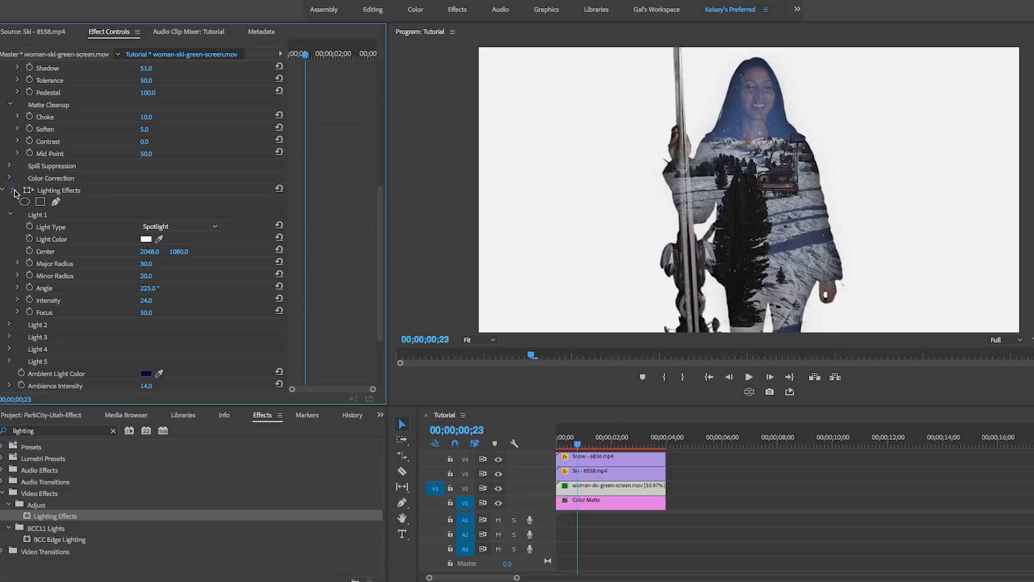
left_click(15, 191)
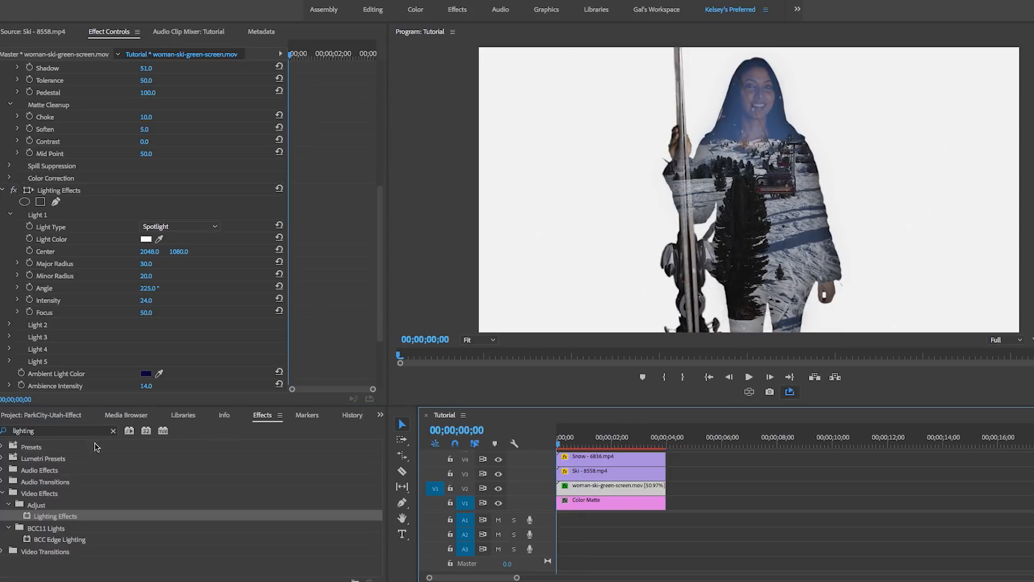
Find the Perspective Drop Shadow effect and apply it to the woman-ski-green-screen clip
left_click(41, 432)
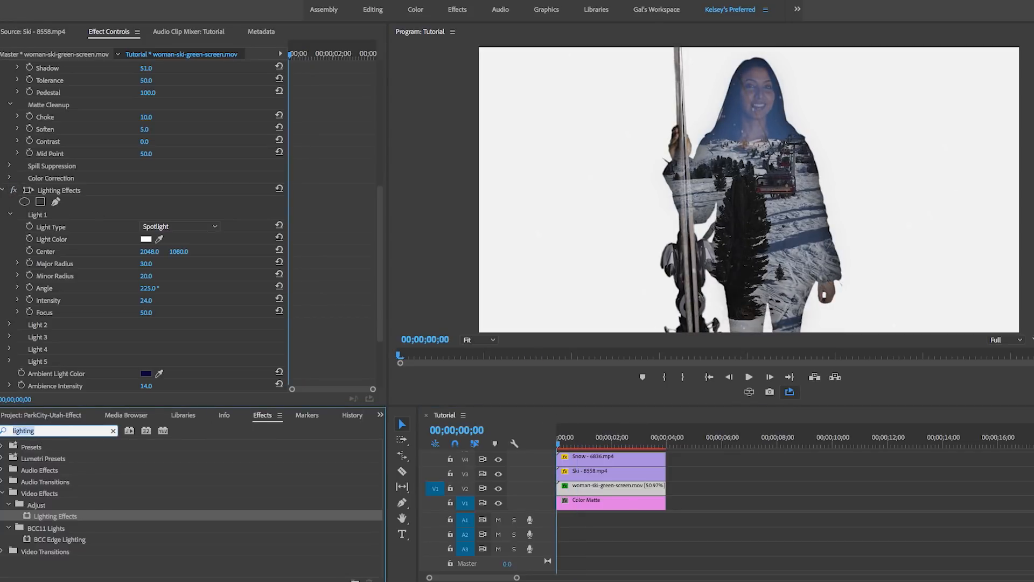
type("drop shadow")
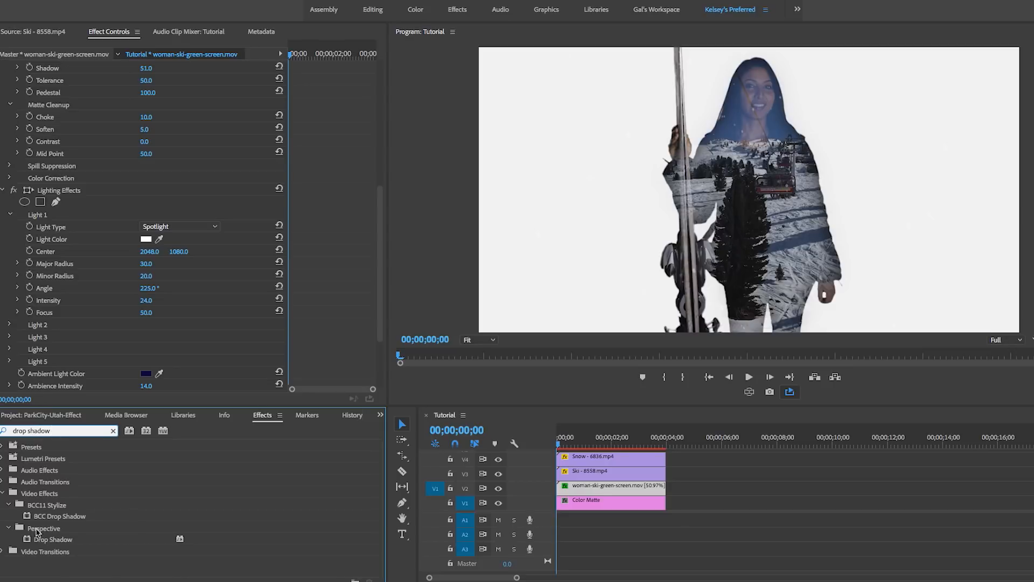
left_click(41, 540)
left_click_drag(542, 474, 587, 492)
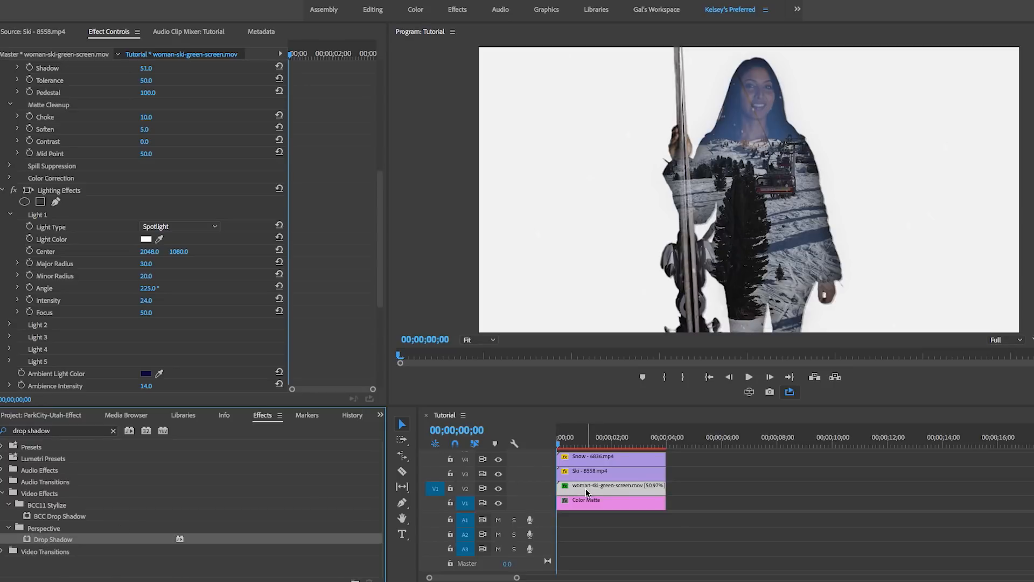
Collapse the Lighting Effects settings and set the drop shadow's softness to 22 and distance to 10
left_click(3, 190)
left_click_drag(145, 362, 151, 361)
left_click(146, 350)
type("10")
key("Return")
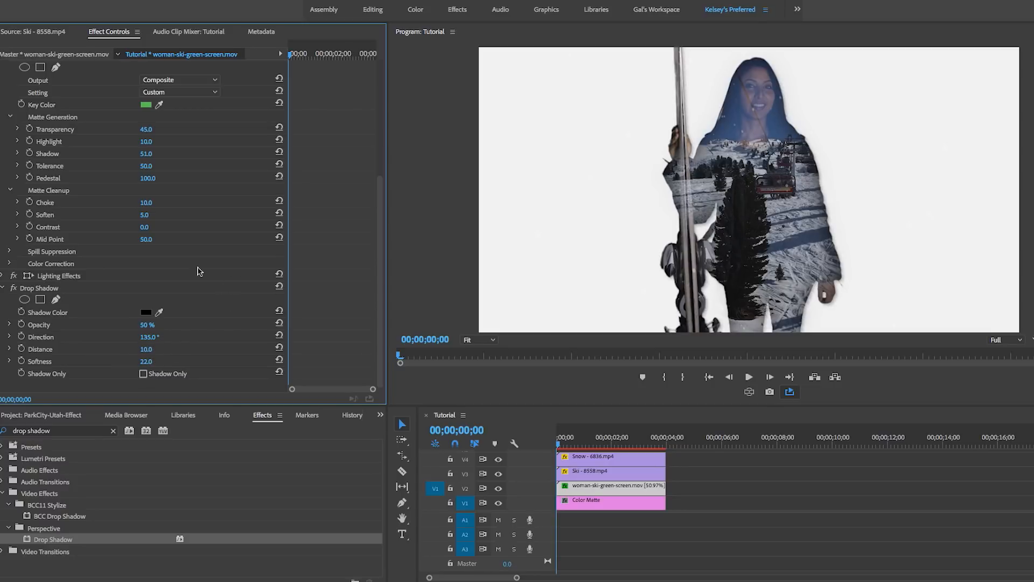
Set the drop shadow's opacity to 66% and direction to 87°, and play back the sequence to review it
left_click_drag(154, 325, 127, 338)
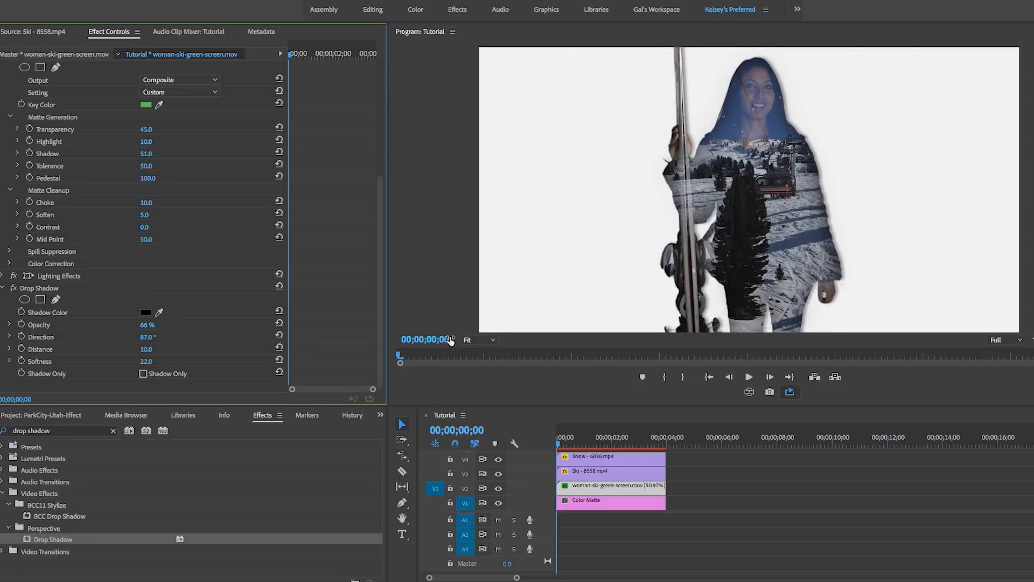
key("Return")
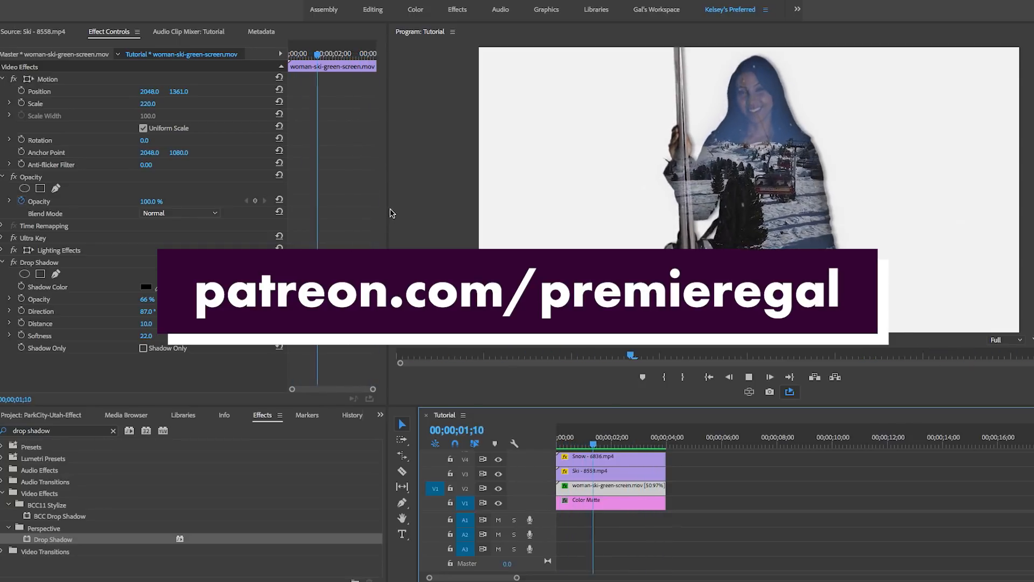
key("space")
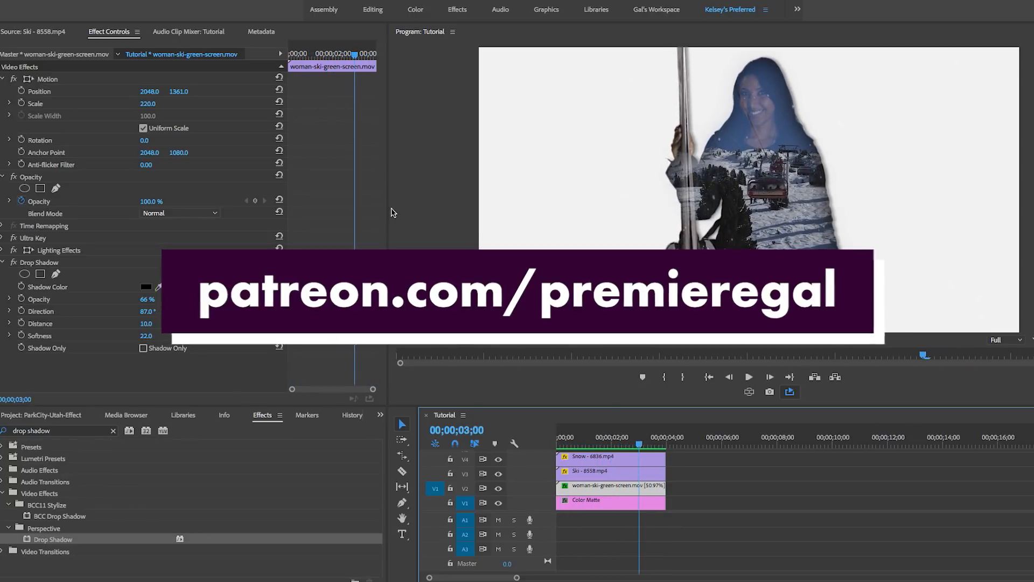